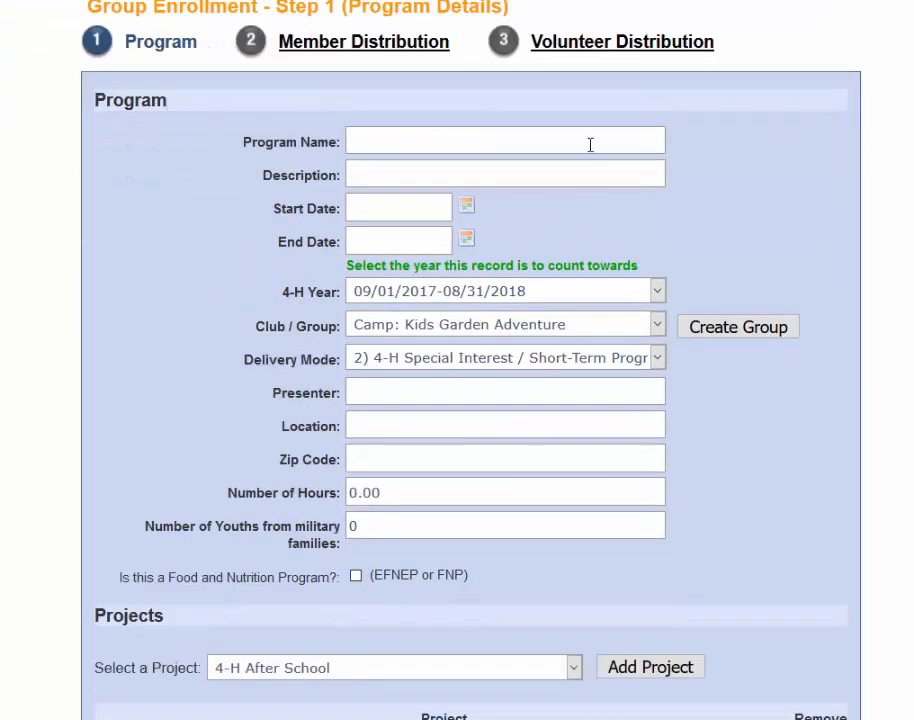
Name the program "Test - Balance Your Day with Food and Play - Smith Elementary School".
{"action": "left_click", "coordinate": [427, 149]}
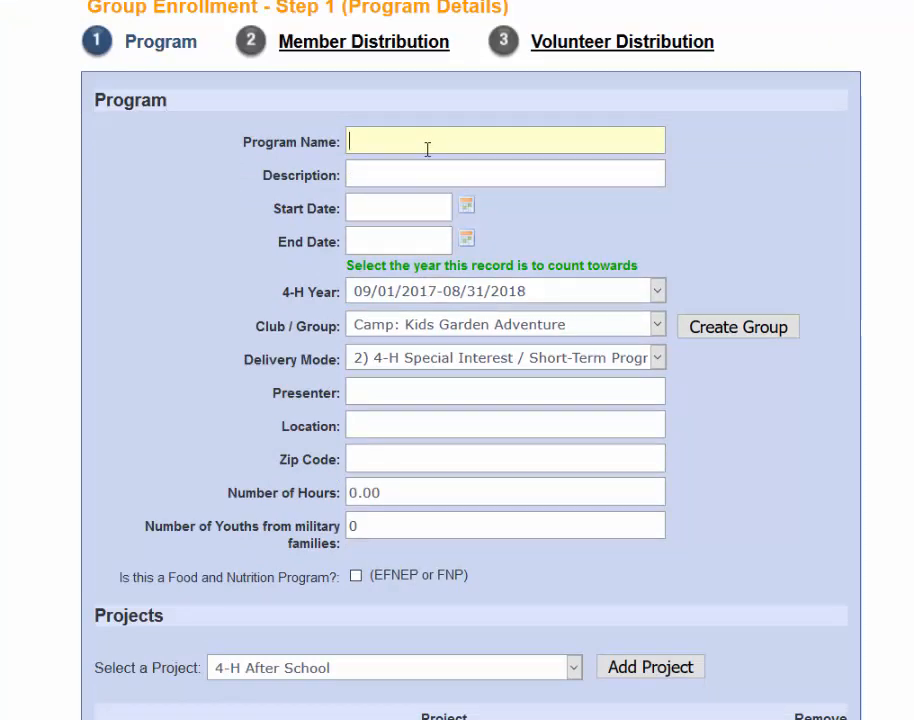
{"action": "type", "text": "Test -"}
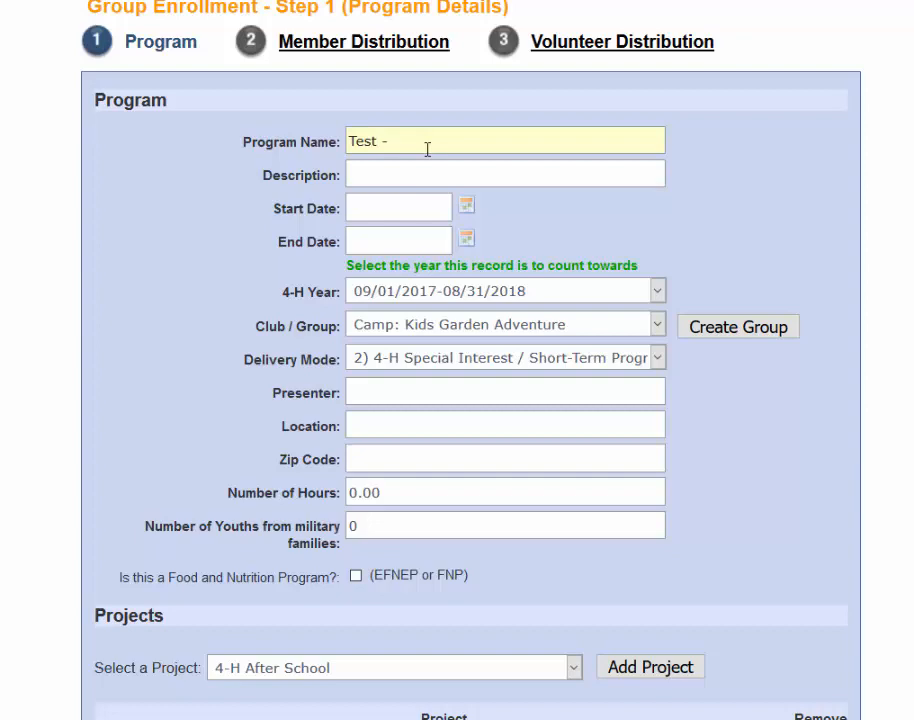
{"action": "type", "text": " Balance Your Day with"}
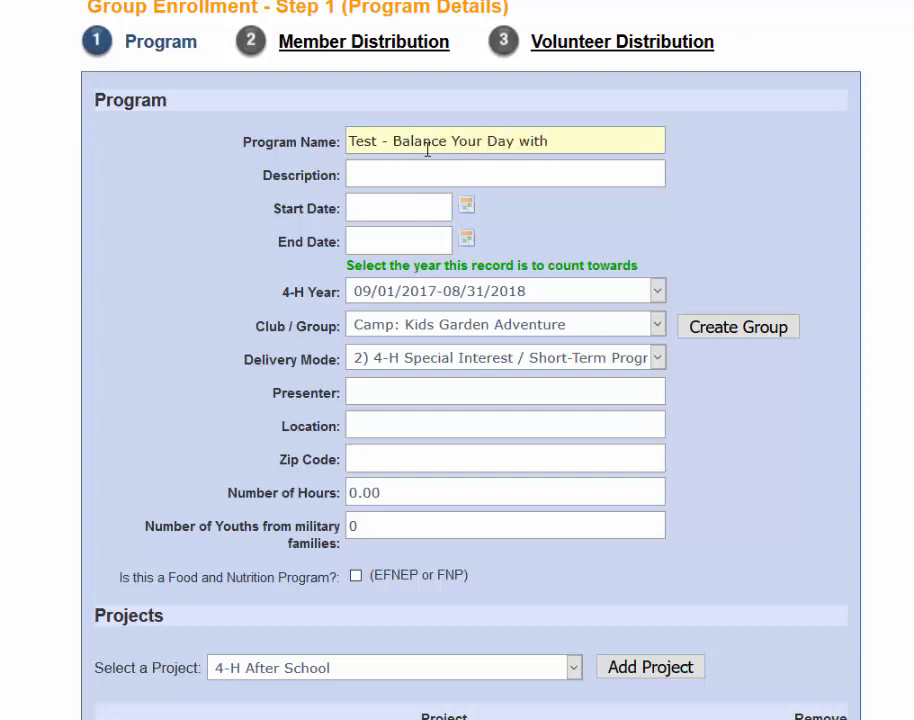
{"action": "type", "text": " Food and Play - S"}
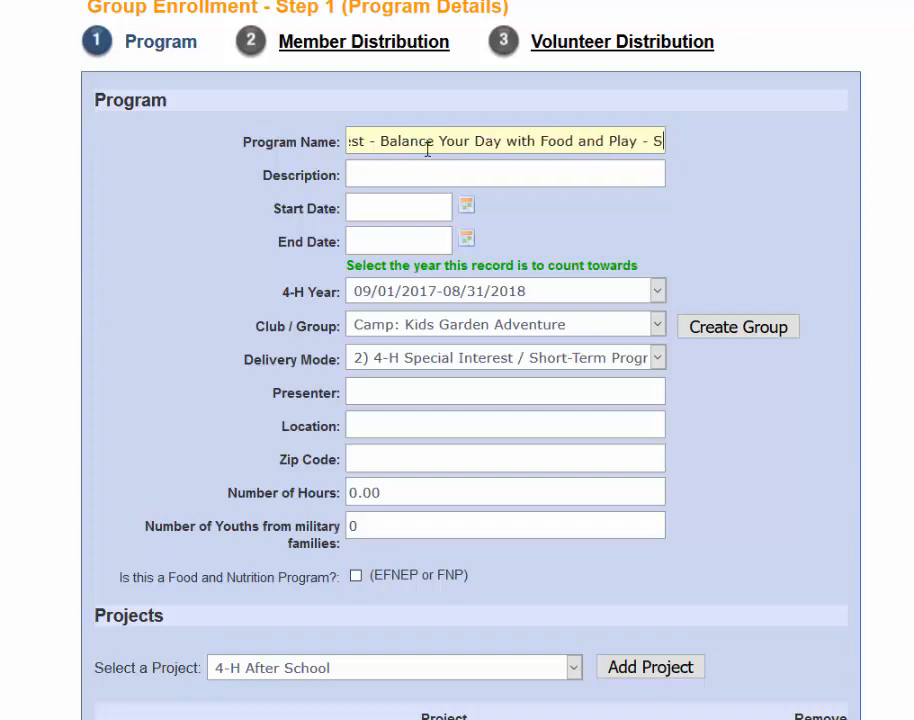
{"action": "type", "text": "mith Elementa"}
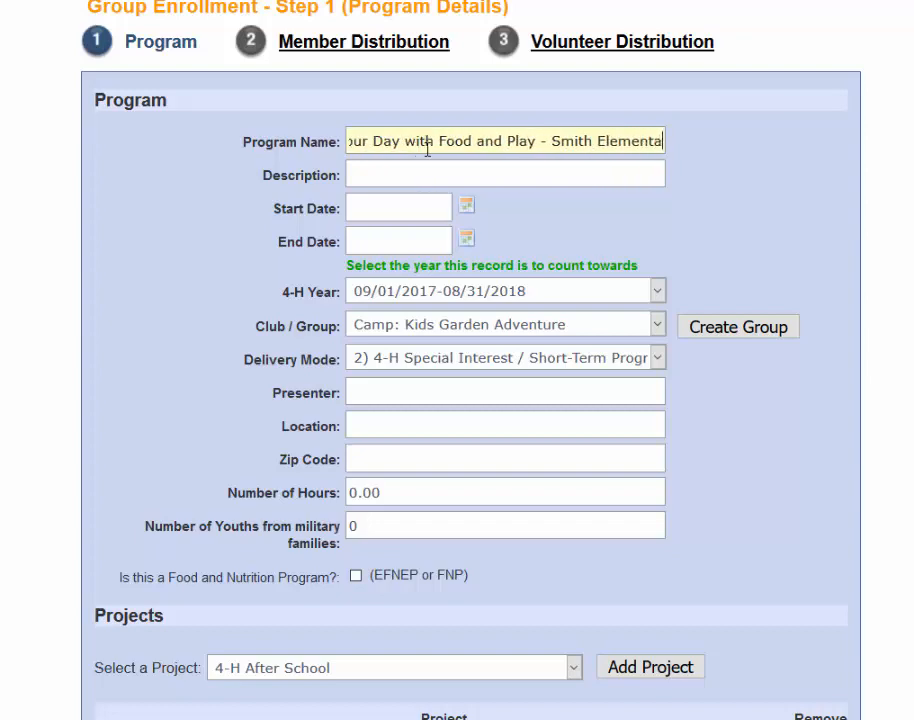
{"action": "type", "text": "ry School"}
{"action": "key", "text": "Tab"}
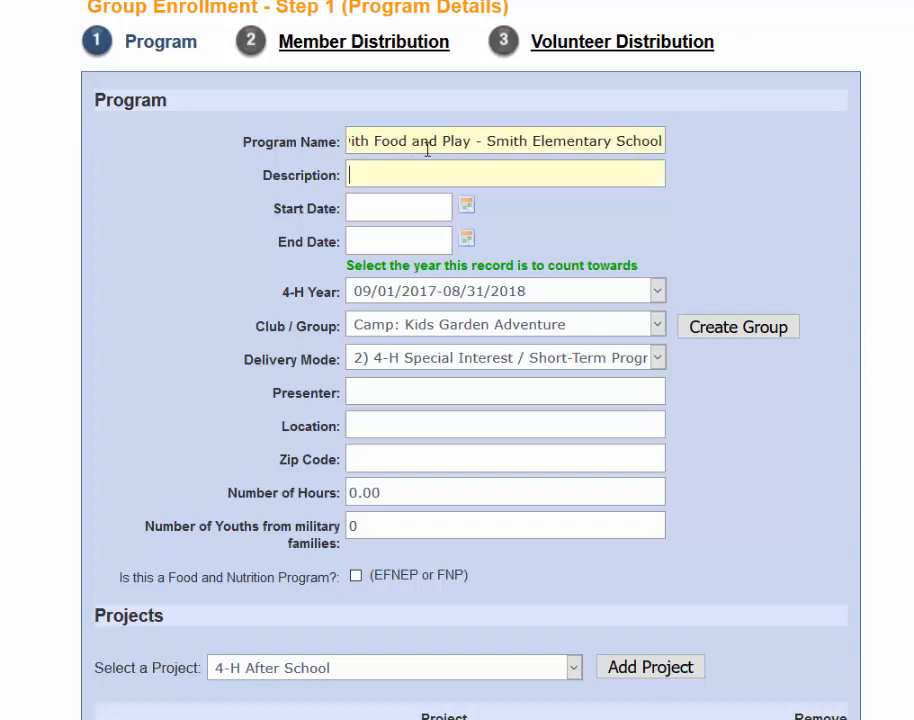
Leave the description blank and set the program's start date to 10/16/2017 and end date to 10/17/2017.
{"action": "key", "text": "Tab"}
{"action": "type", "text": "10/16/2017"}
{"action": "key", "text": "Tab"}
{"action": "type", "text": "10/17/2017"}
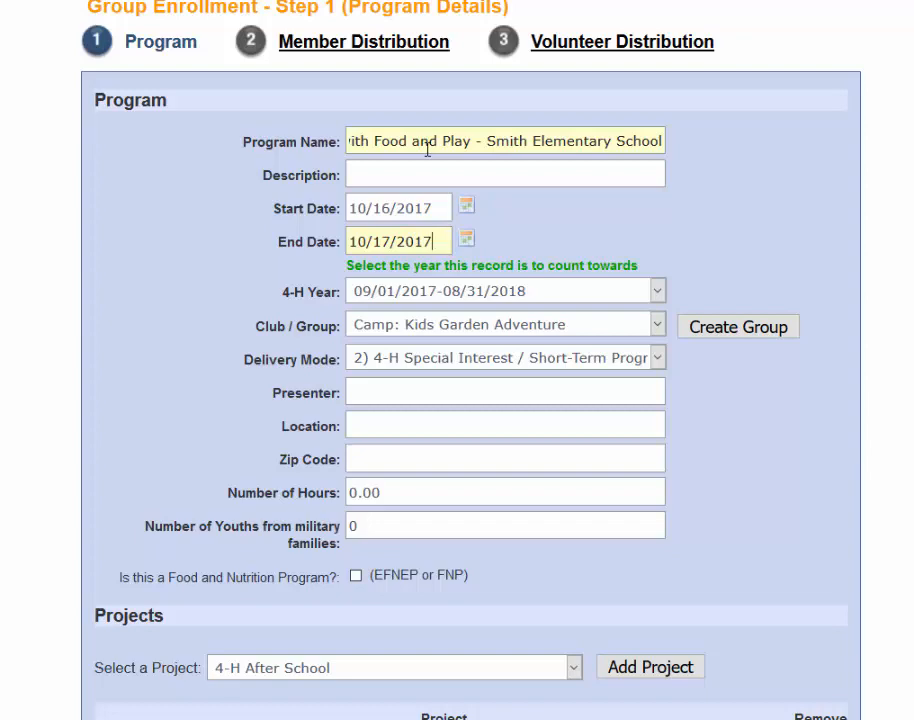
{"action": "left_click", "coordinate": [471, 206]}
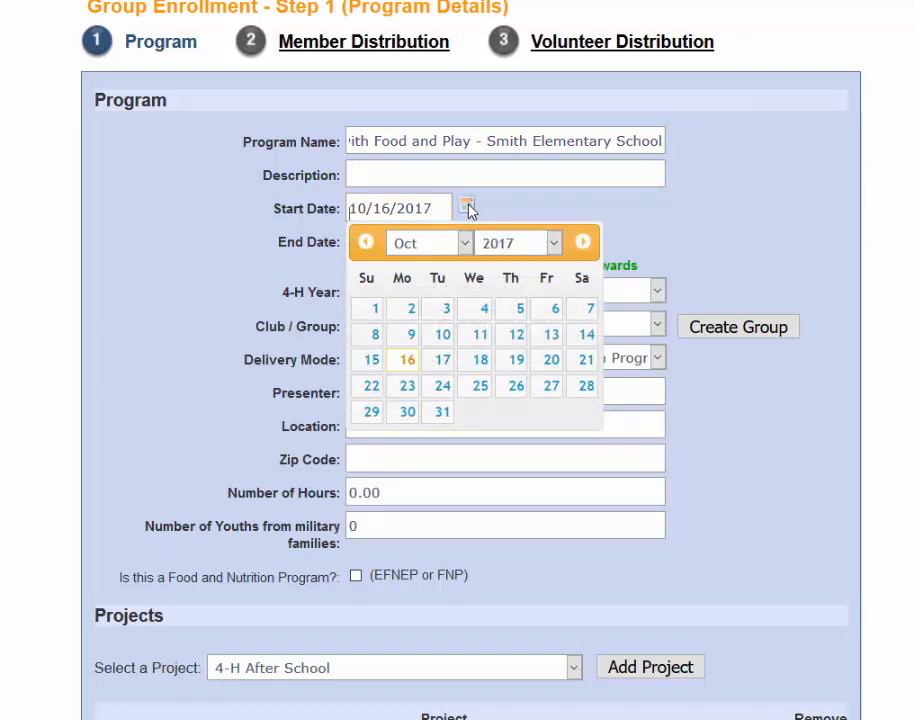
{"action": "left_click", "coordinate": [535, 213]}
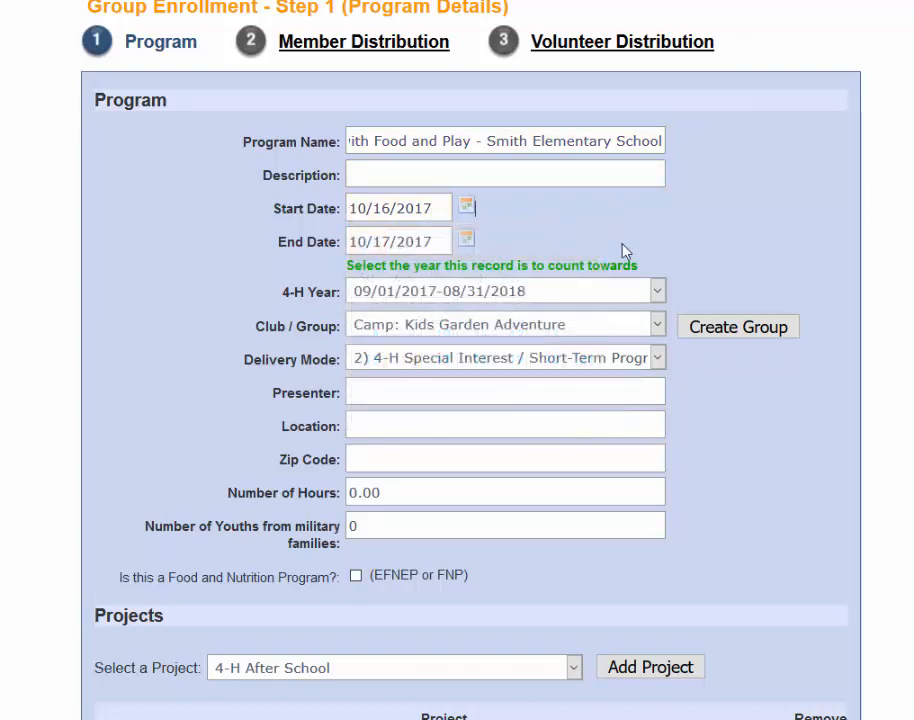
Select 09/01/2017-08/31/2018 as the 4-H year and look through the existing clubs and groups for the school.
{"action": "left_click", "coordinate": [604, 293]}
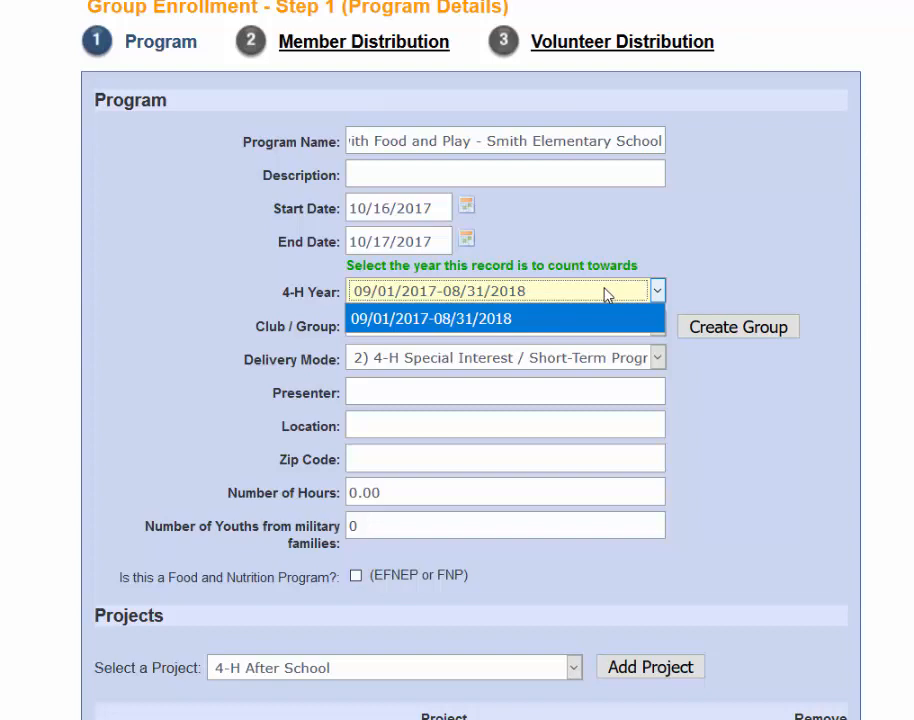
{"action": "left_click", "coordinate": [604, 318]}
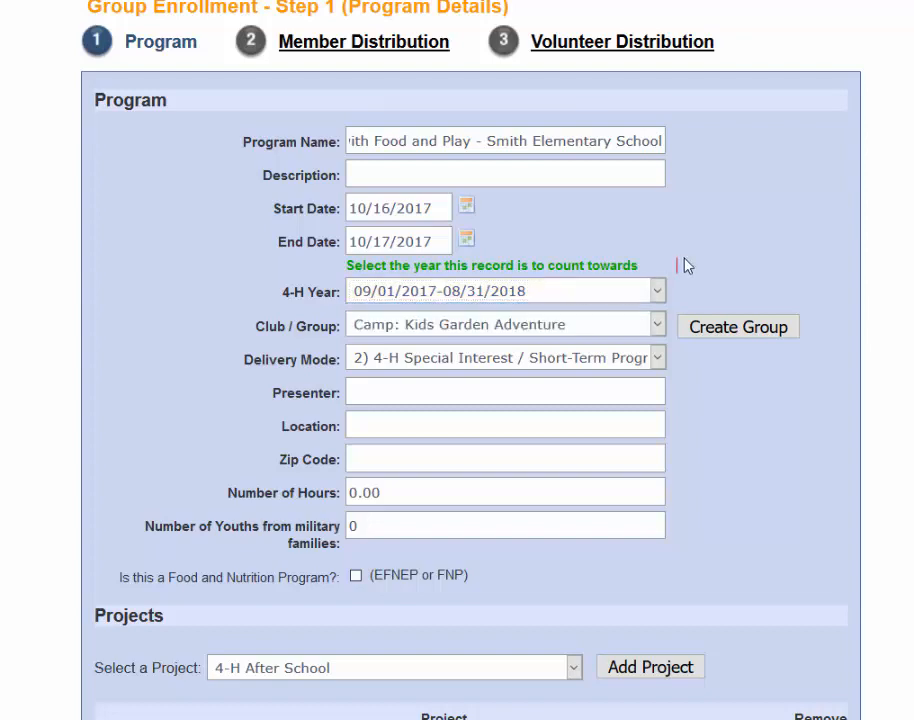
{"action": "left_click", "coordinate": [604, 326]}
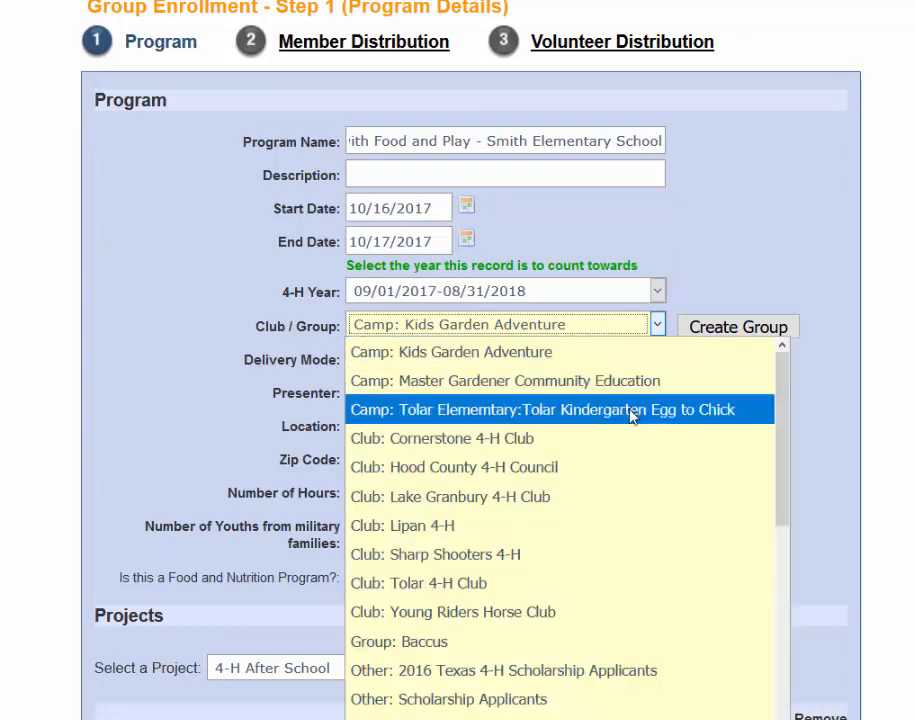
{"action": "scroll", "coordinate": [414, 414], "scroll_direction": "down", "scroll_amount": 5}
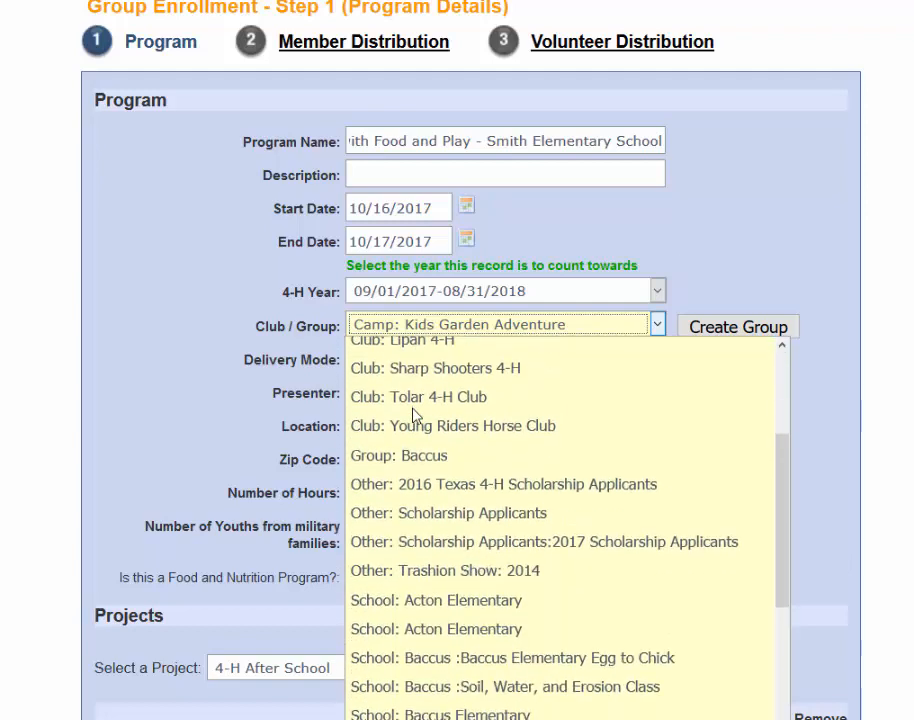
{"action": "scroll", "coordinate": [414, 414], "scroll_direction": "down", "scroll_amount": 2}
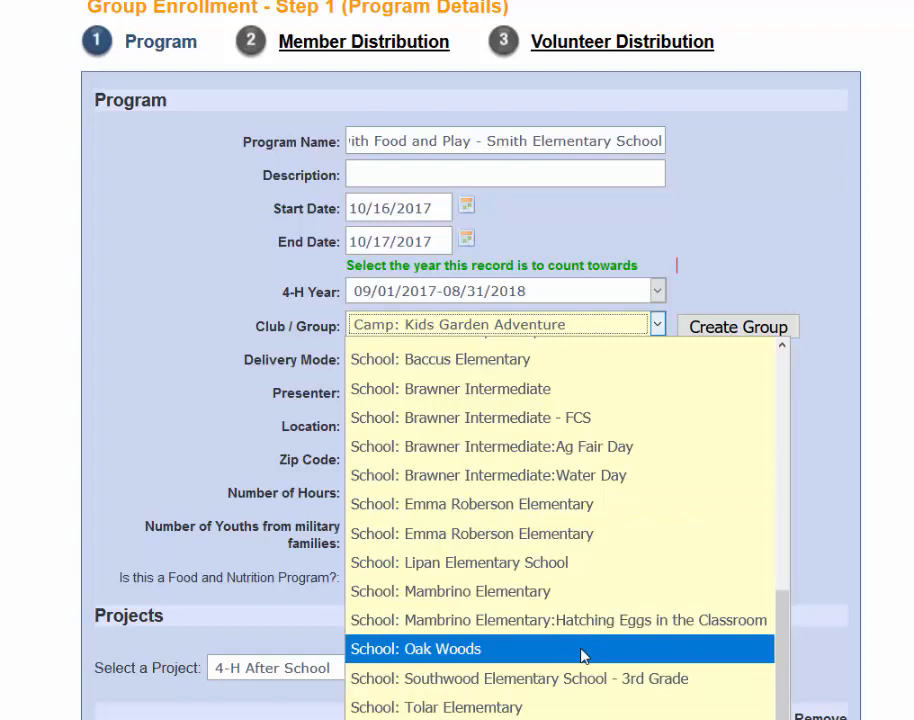
Start a new group titled "Test - Smith Elementary School" with the group type School.
{"action": "left_click", "coordinate": [724, 332]}
{"action": "left_click", "coordinate": [415, 350]}
{"action": "type", "text": "Test - Smith Ele"}
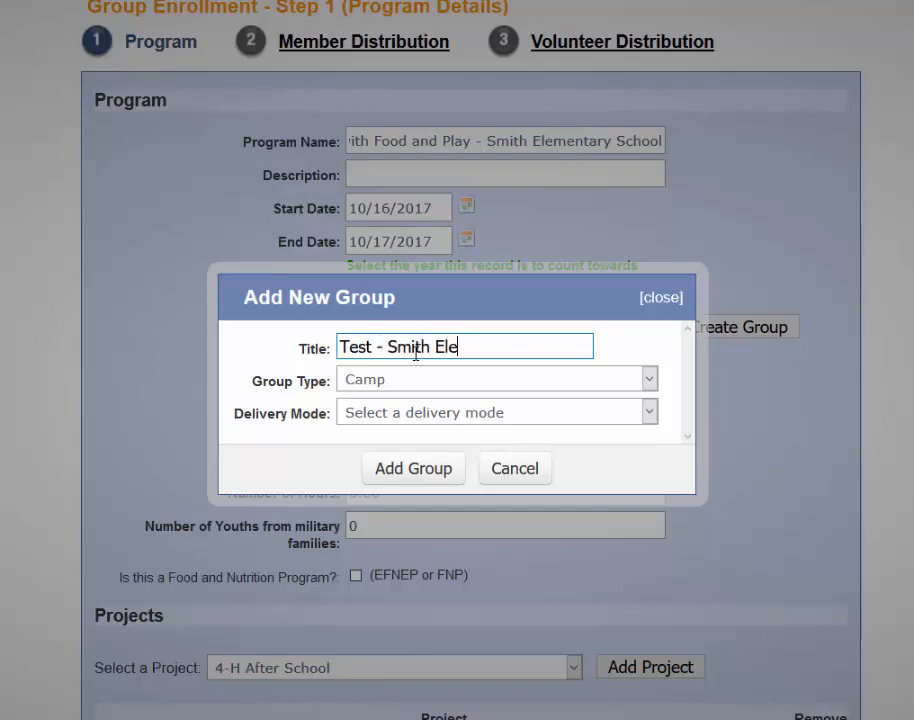
{"action": "type", "text": "mentary School"}
{"action": "left_click", "coordinate": [420, 386]}
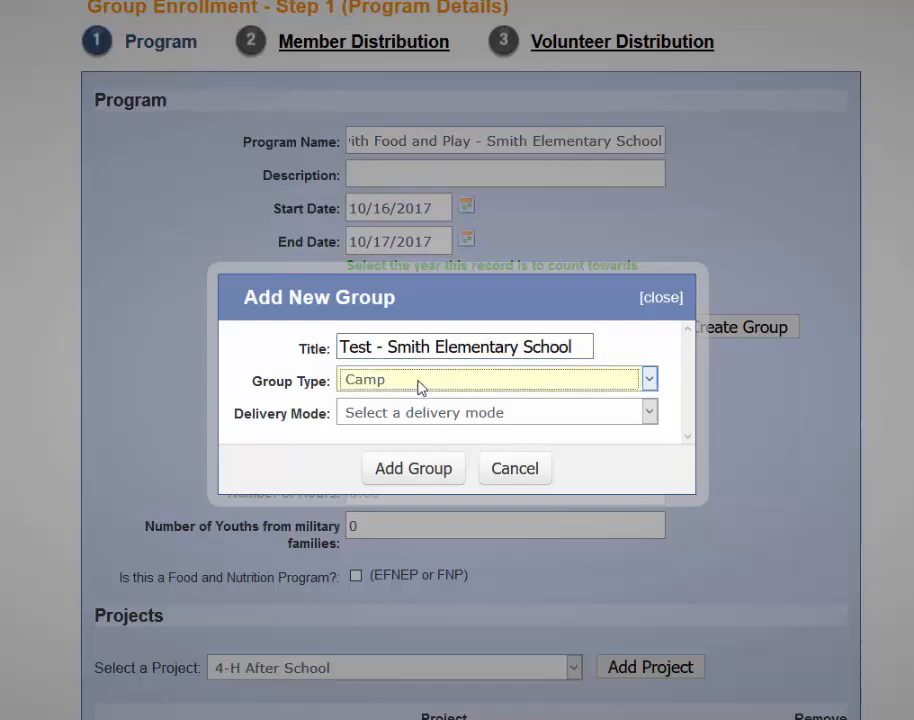
{"action": "left_click", "coordinate": [418, 386]}
{"action": "left_click", "coordinate": [424, 466]}
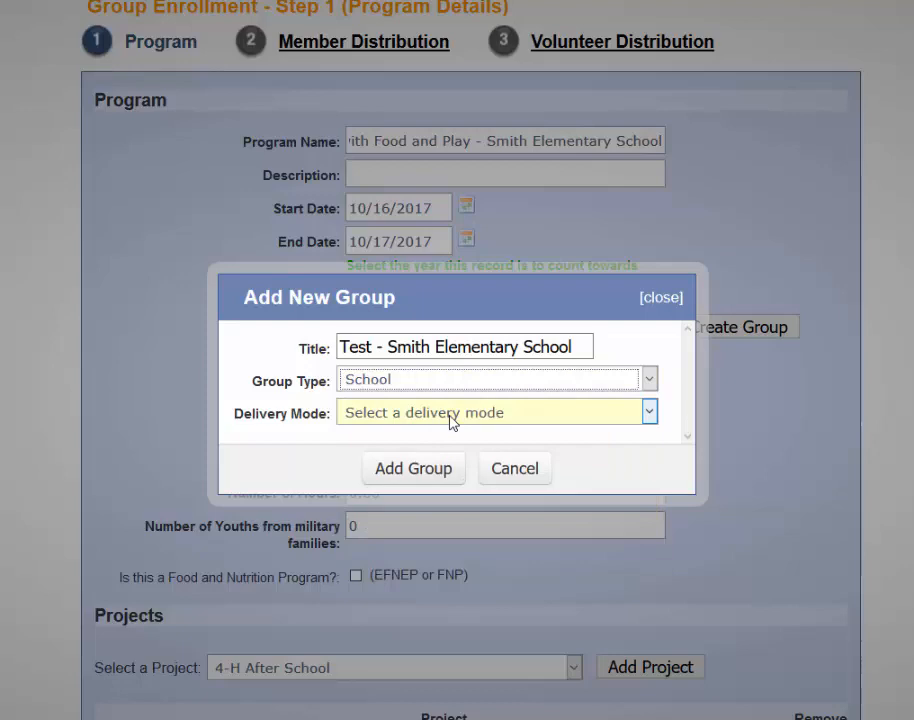
Set the new group's delivery mode to "4) 4-H School Enrichment Program" and add the group to the program.
{"action": "left_click", "coordinate": [450, 415]}
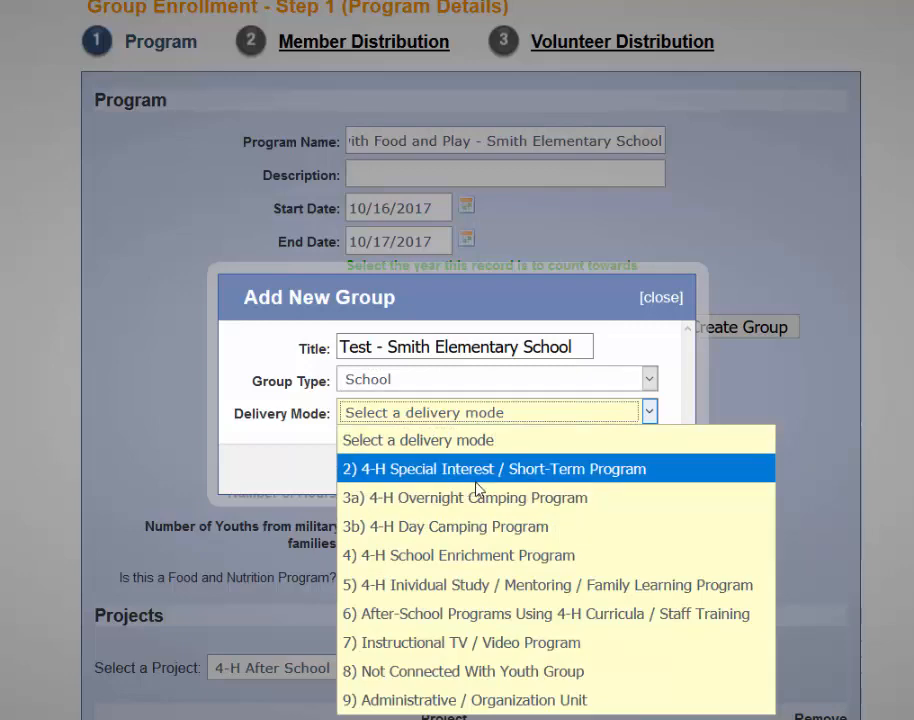
{"action": "left_click", "coordinate": [476, 556]}
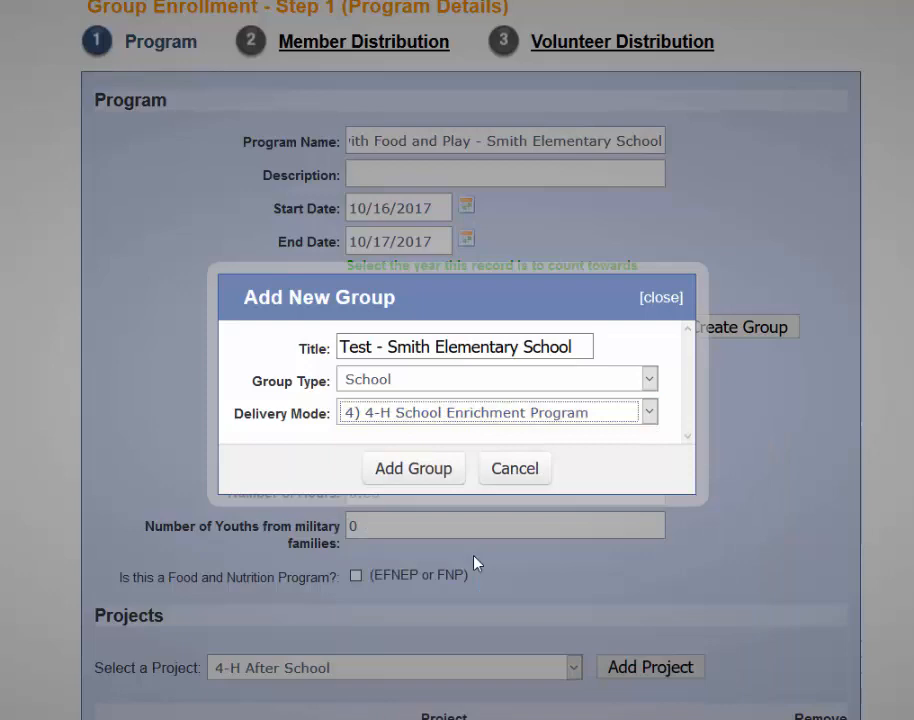
{"action": "left_click", "coordinate": [423, 468]}
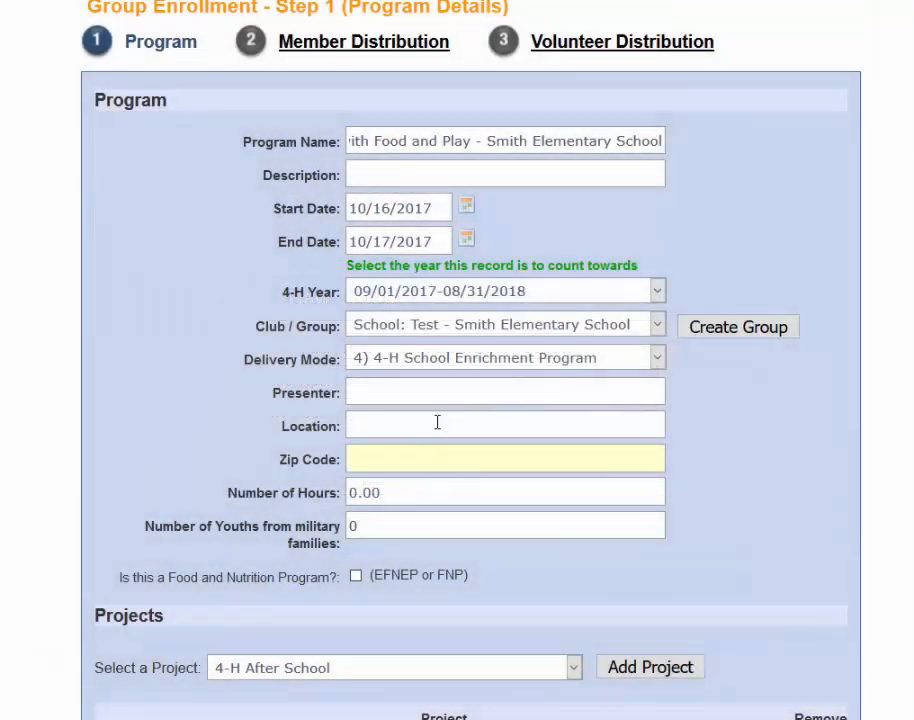
{"action": "left_click_drag", "start_coordinate": [239, 369], "coordinate": [350, 368]}
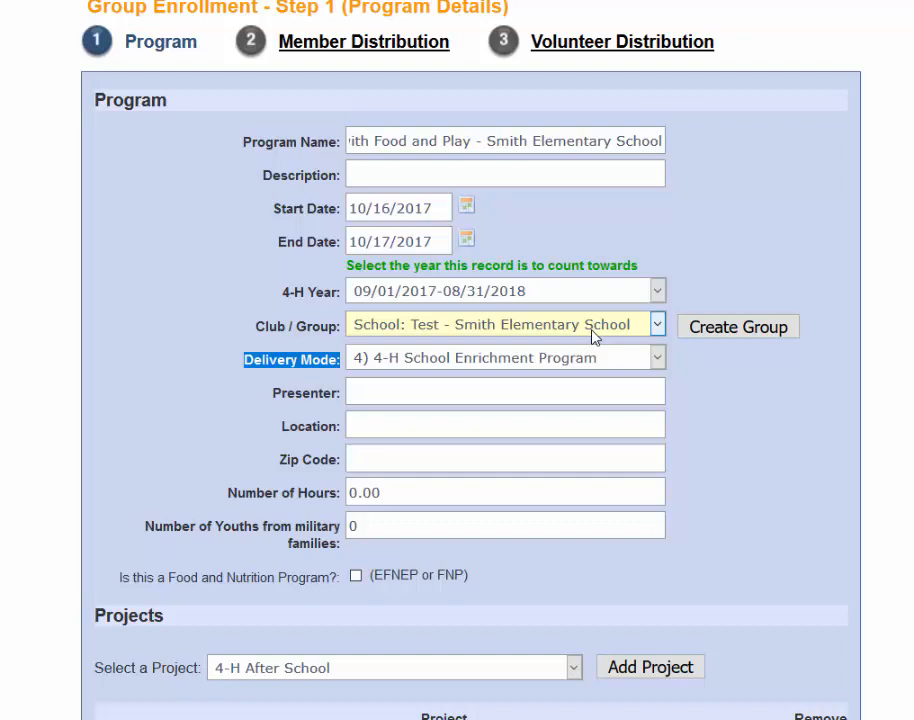
Fill in the presenter's name and enter "Smith Elementary School" as the program location.
{"action": "left_click", "coordinate": [556, 395]}
{"action": "type", "text": "Mrs"}
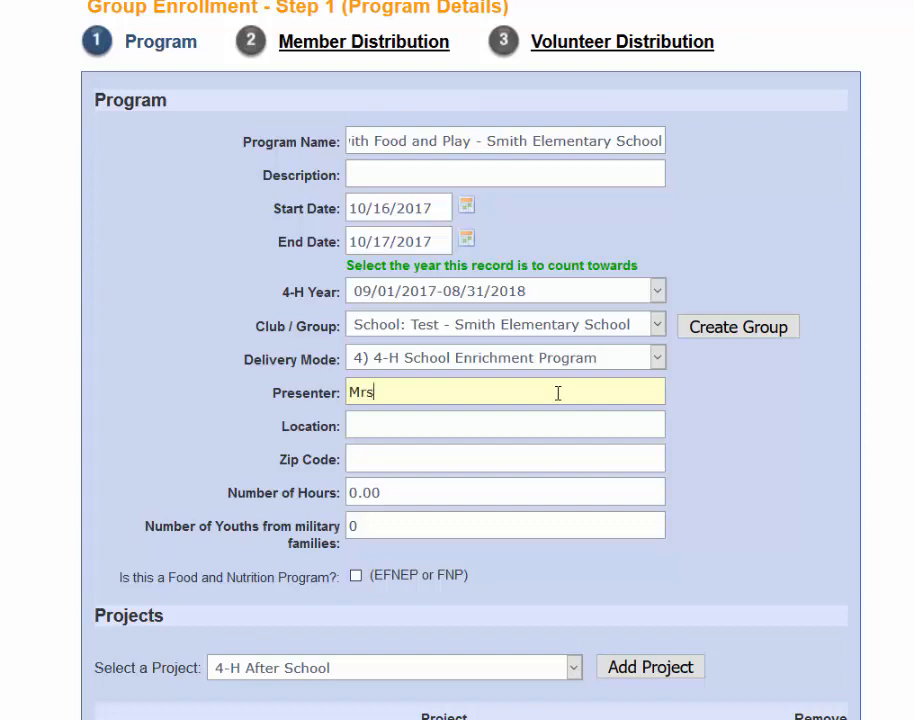
{"action": "type", "text": ". Jones"}
{"action": "key", "text": "Tab"}
{"action": "type", "text": "Smith"}
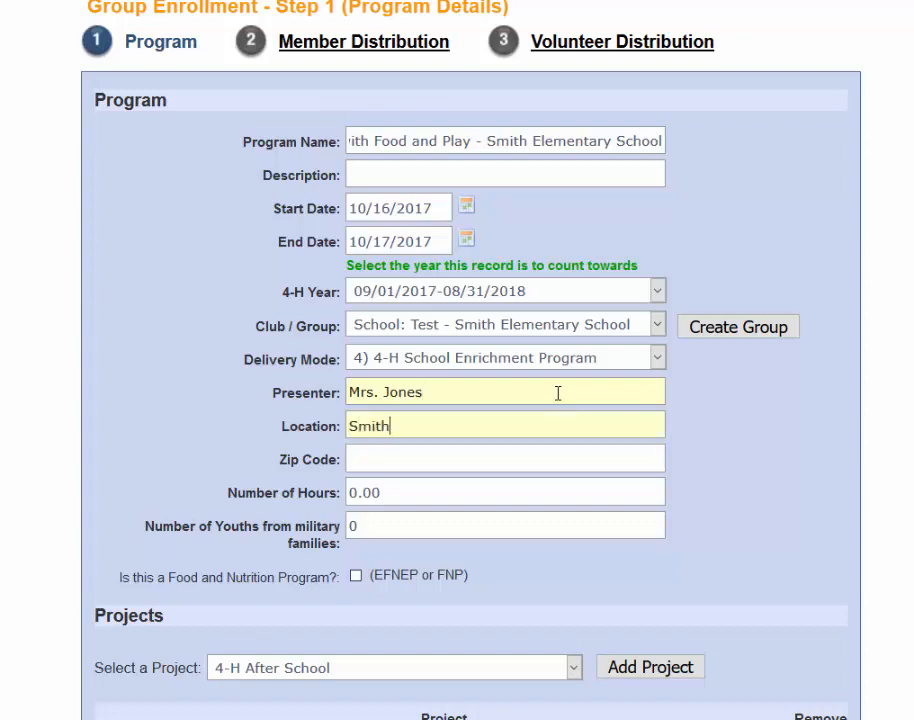
{"action": "type", "text": " Elementa"}
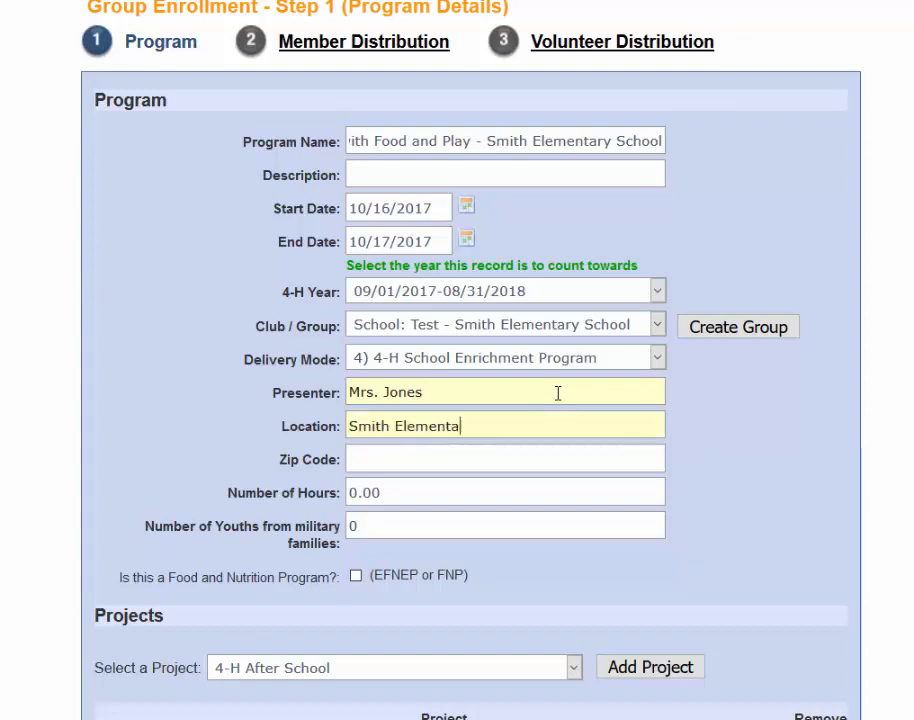
{"action": "type", "text": "ry School"}
Enter the location's zip code and set the number of hours to 4.
{"action": "key", "text": "Tab"}
{"action": "type", "text": "7"}
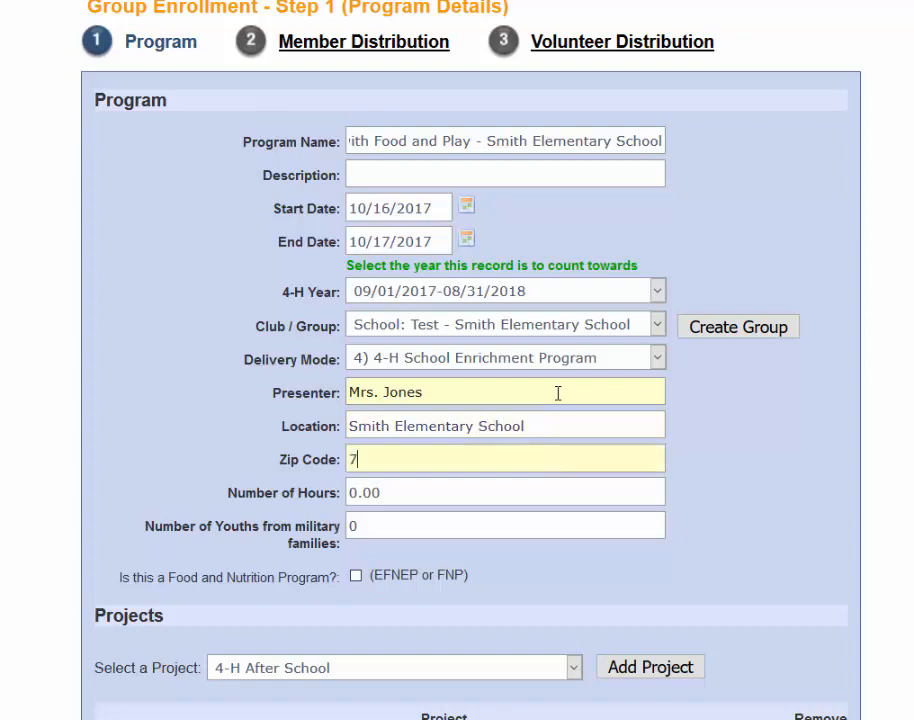
{"action": "type", "text": "6048"}
{"action": "key", "text": "Tab"}
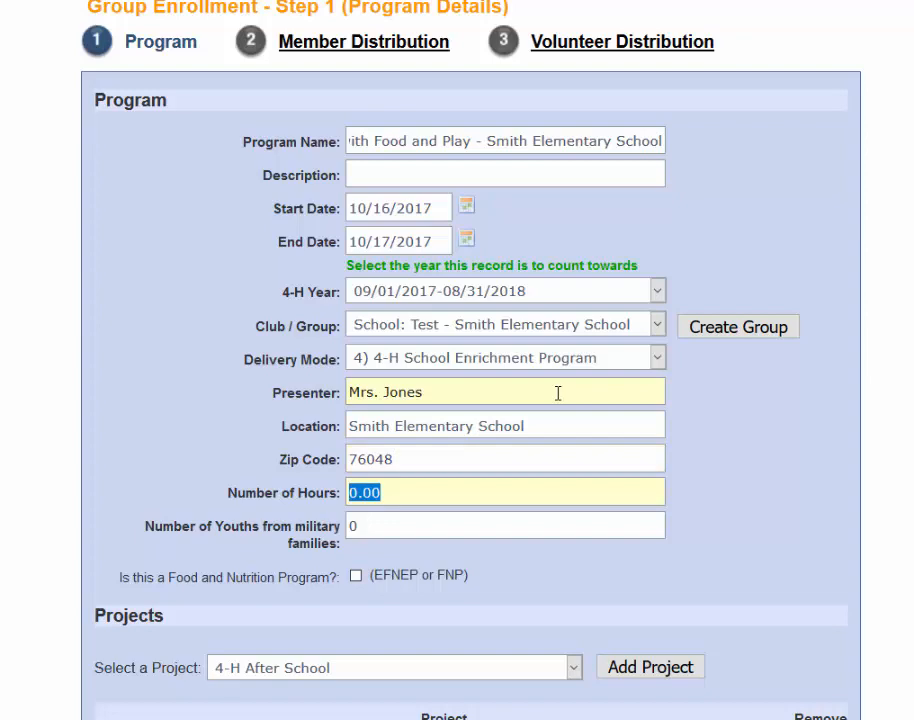
{"action": "type", "text": "4"}
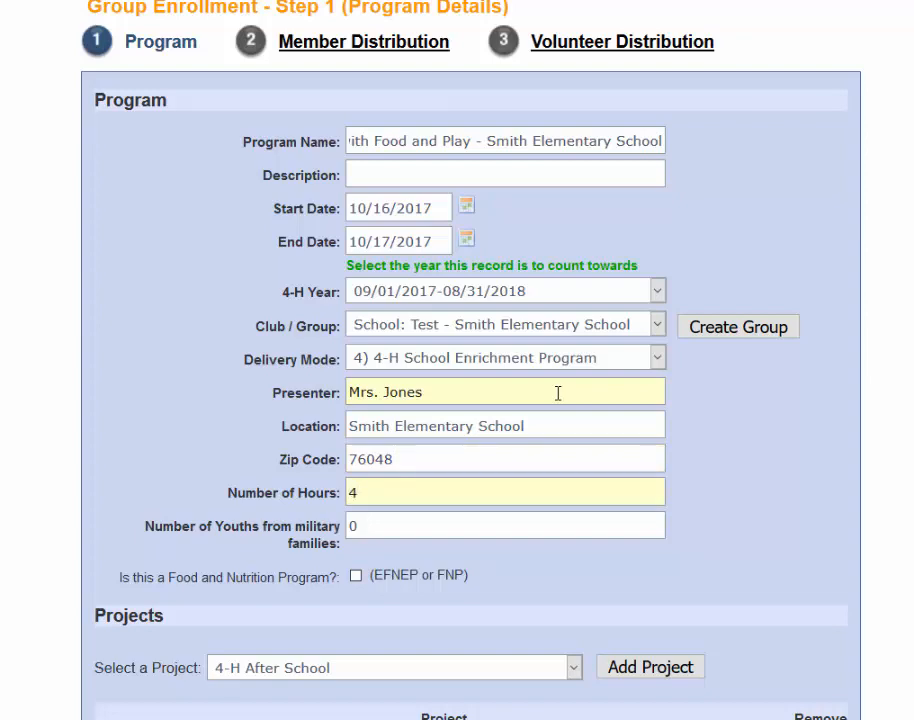
{"action": "key", "text": "Tab"}
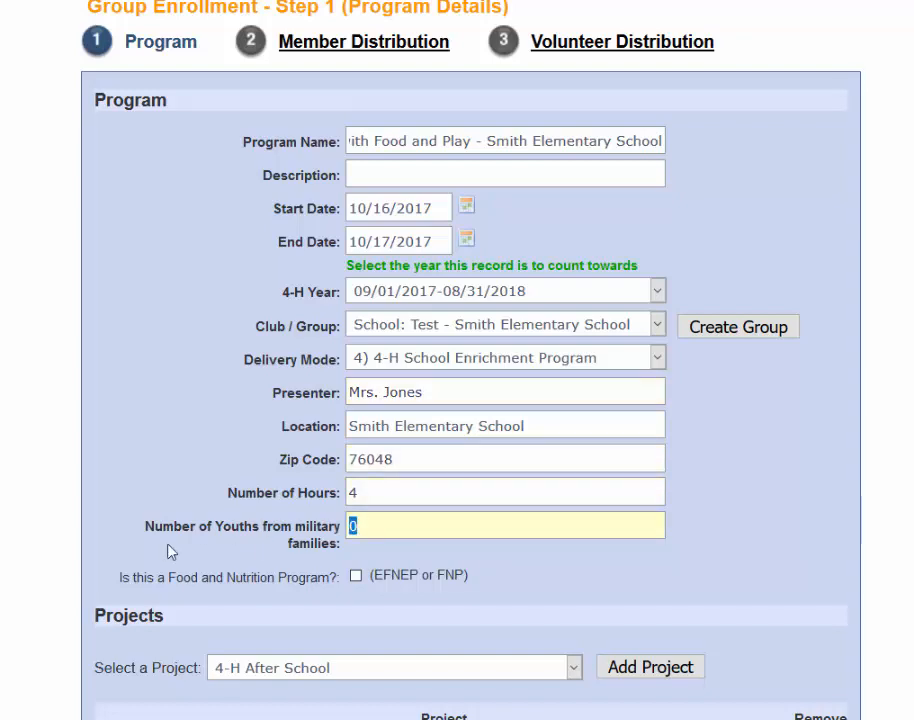
Mark the program as a Food and Nutrition Program (EFNEP or FNP).
{"action": "left_click_drag", "start_coordinate": [120, 580], "coordinate": [341, 590]}
{"action": "left_click_drag", "start_coordinate": [483, 583], "coordinate": [357, 585]}
{"action": "left_click", "coordinate": [356, 578]}
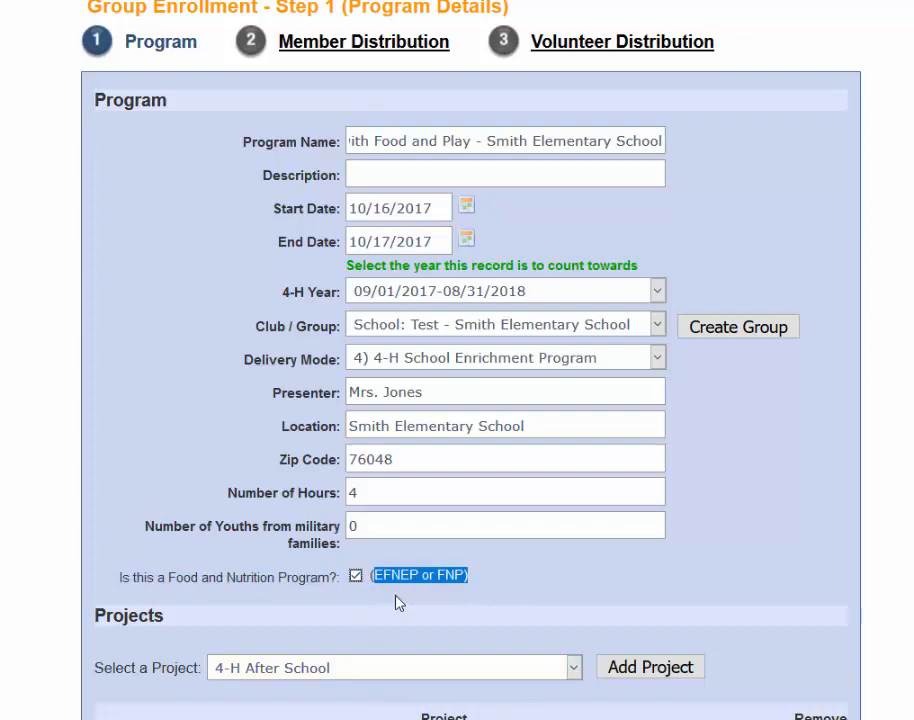
Add the project "Balancing Your Day with Food and Play" to the program and remove it from the project list again.
{"action": "scroll", "coordinate": [396, 603], "scroll_direction": "down", "scroll_amount": 3}
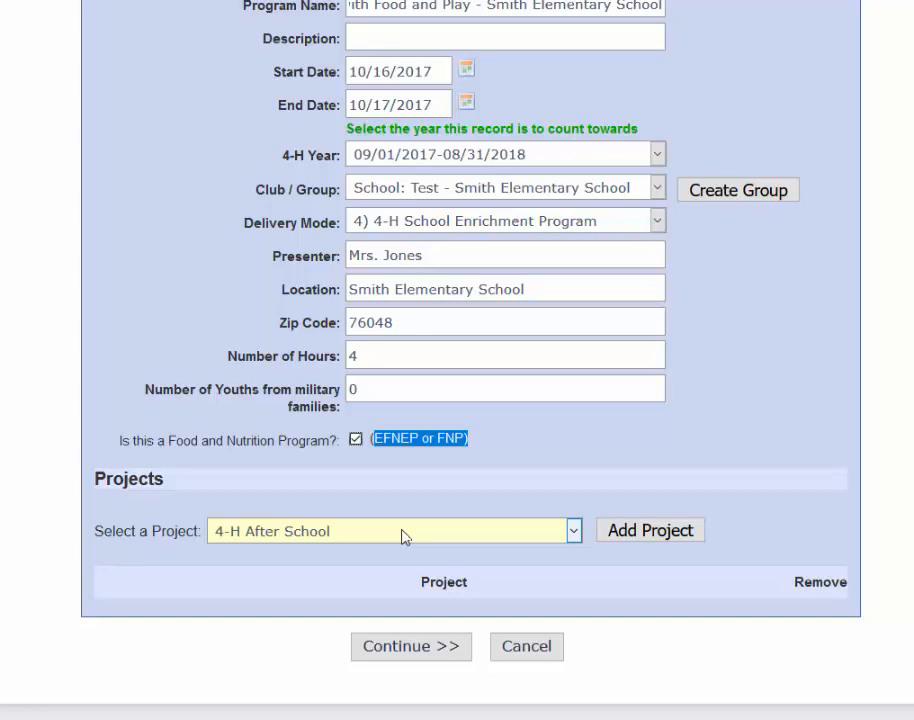
{"action": "left_click", "coordinate": [402, 533]}
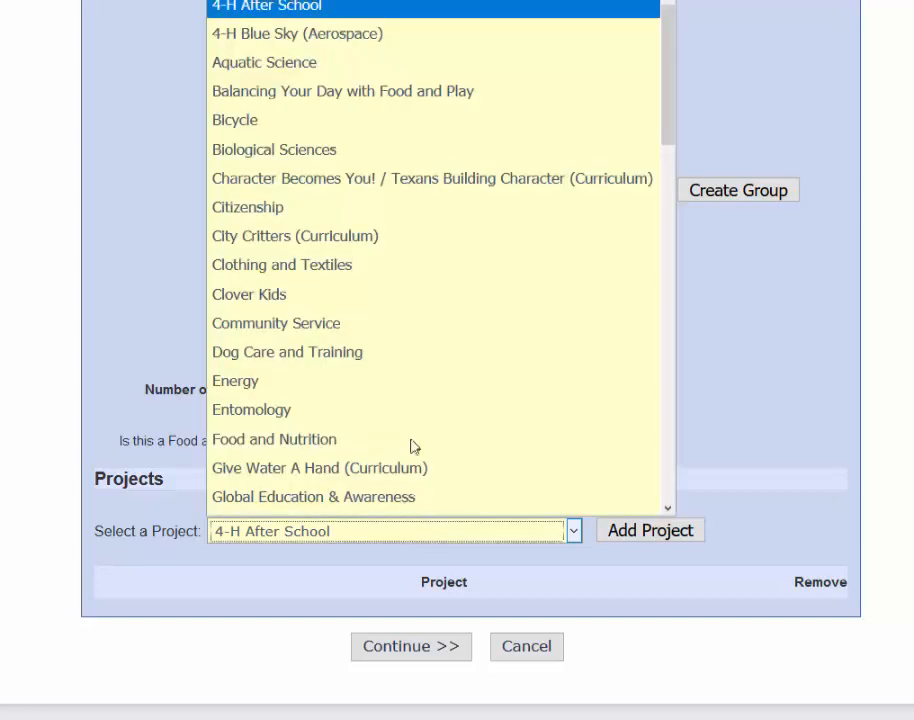
{"action": "left_click", "coordinate": [449, 97]}
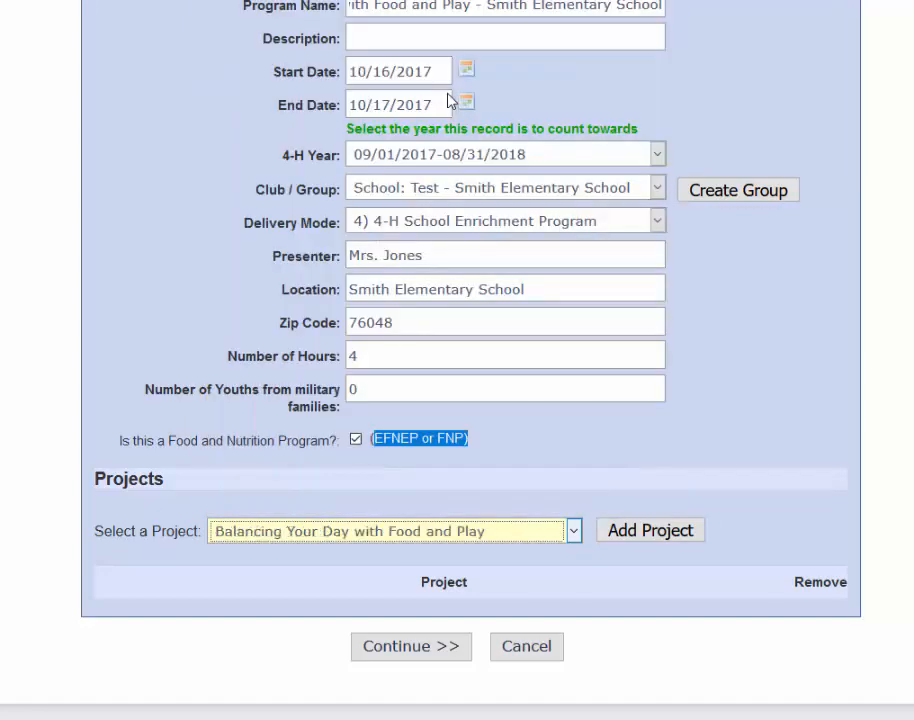
{"action": "left_click", "coordinate": [650, 531]}
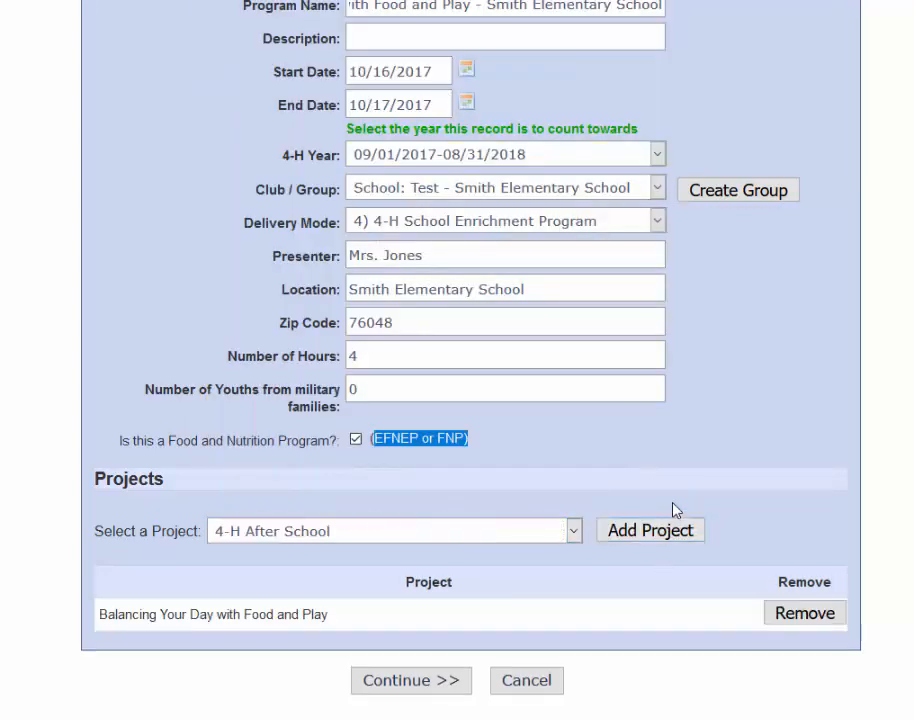
{"action": "scroll", "coordinate": [672, 530], "scroll_direction": "down", "scroll_amount": 1}
{"action": "left_click_drag", "start_coordinate": [341, 586], "coordinate": [70, 575]}
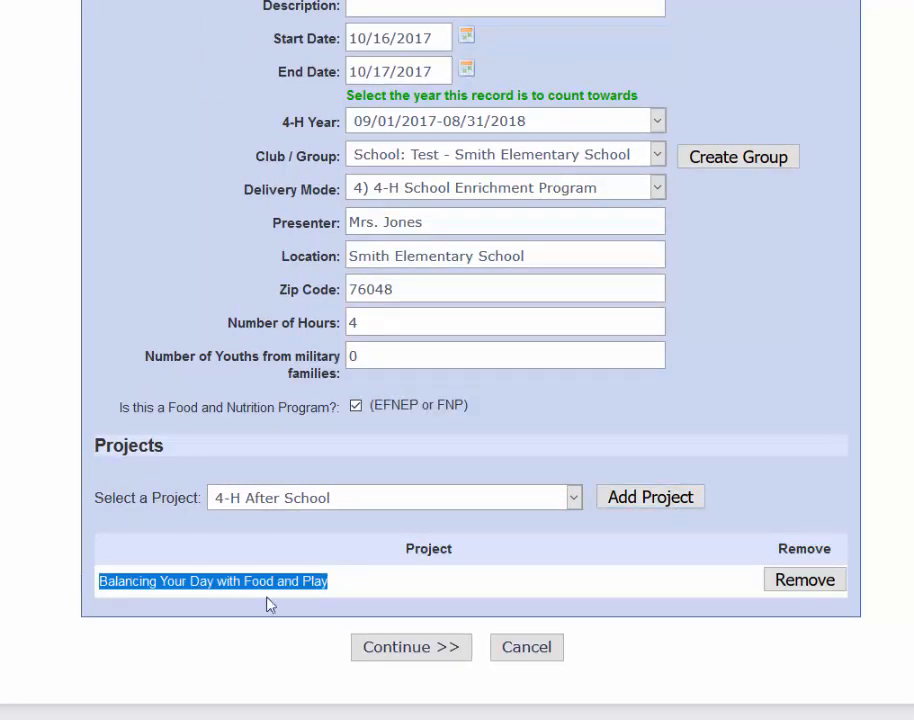
{"action": "left_click", "coordinate": [806, 581]}
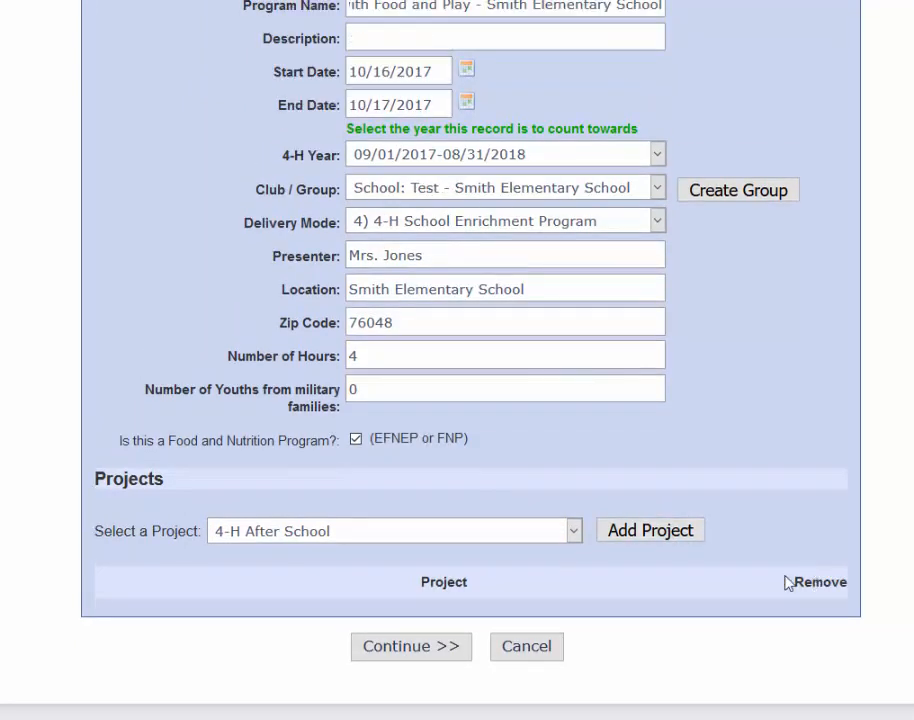
Add the project "Balancing Your Day with Food and Play" to the program's project list.
{"action": "left_click", "coordinate": [573, 531]}
{"action": "left_click", "coordinate": [452, 94]}
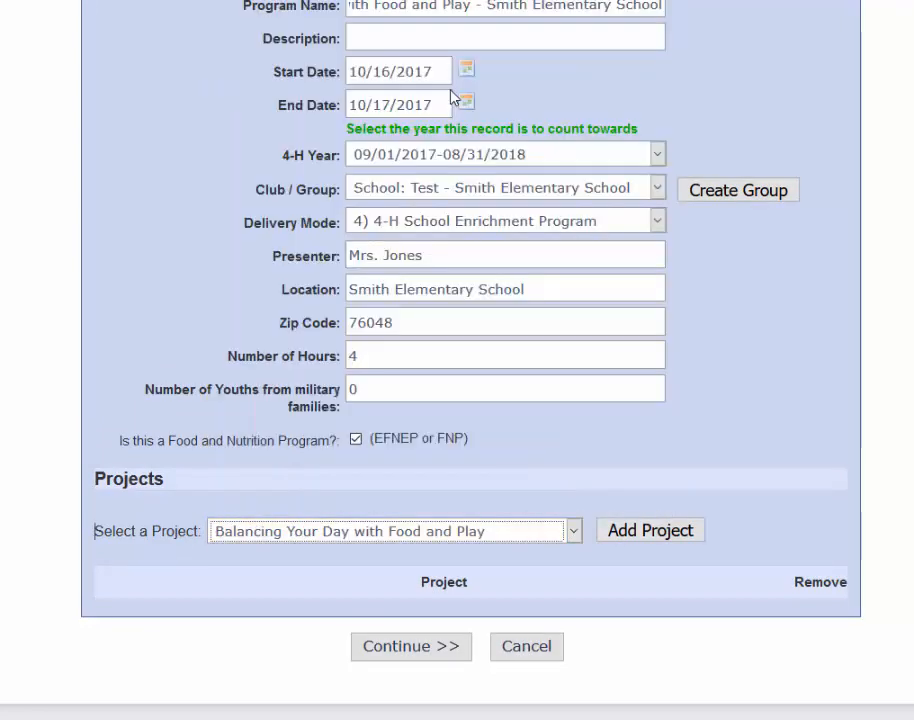
{"action": "left_click", "coordinate": [664, 531]}
{"action": "scroll", "coordinate": [500, 563], "scroll_direction": "down", "scroll_amount": 1}
{"action": "double_click", "coordinate": [432, 553]}
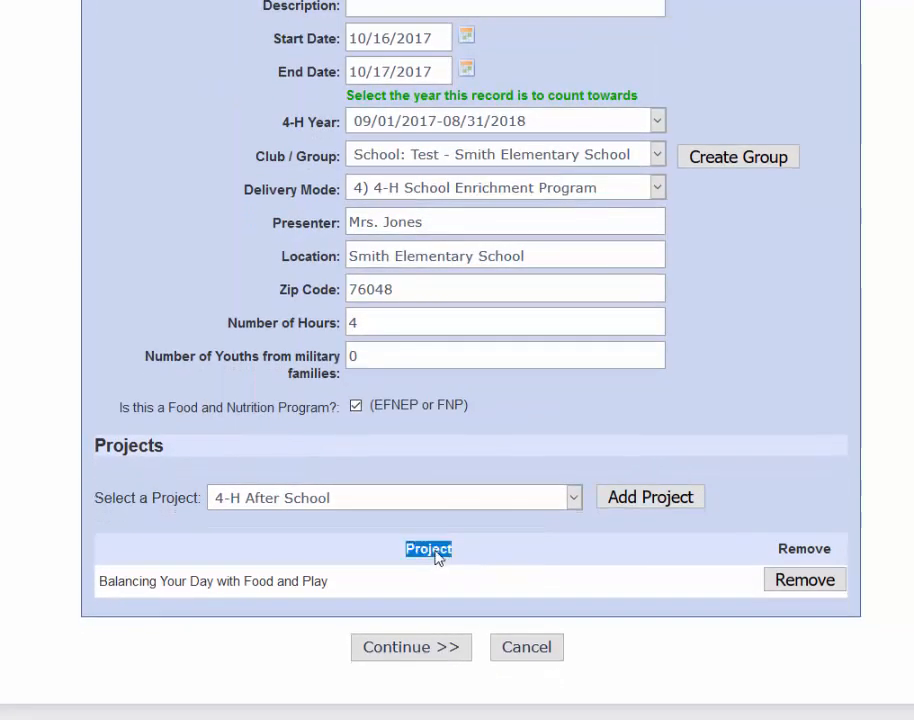
{"action": "left_click", "coordinate": [456, 492]}
{"action": "scroll", "coordinate": [400, 351], "scroll_direction": "down", "scroll_amount": 6}
{"action": "scroll", "coordinate": [398, 351], "scroll_direction": "down", "scroll_amount": 3}
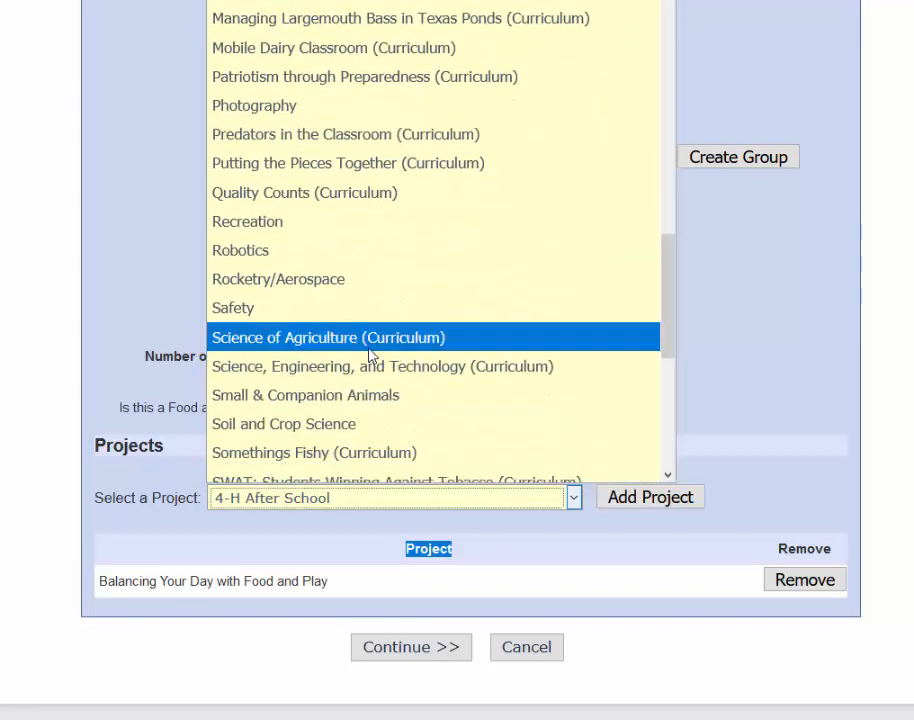
{"action": "scroll", "coordinate": [413, 347], "scroll_direction": "down", "scroll_amount": 3}
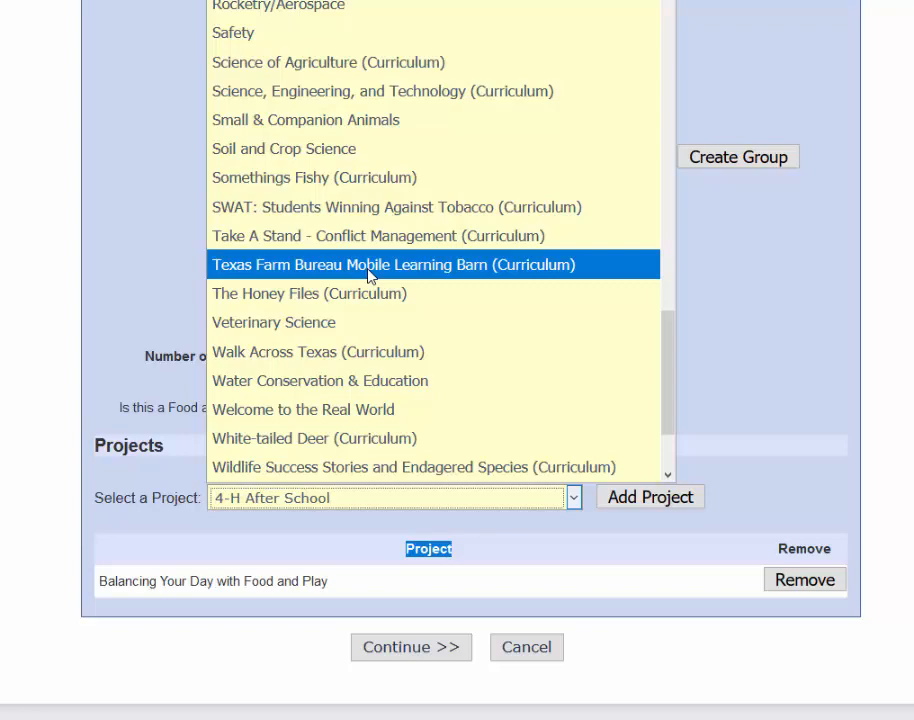
{"action": "left_click", "coordinate": [755, 338]}
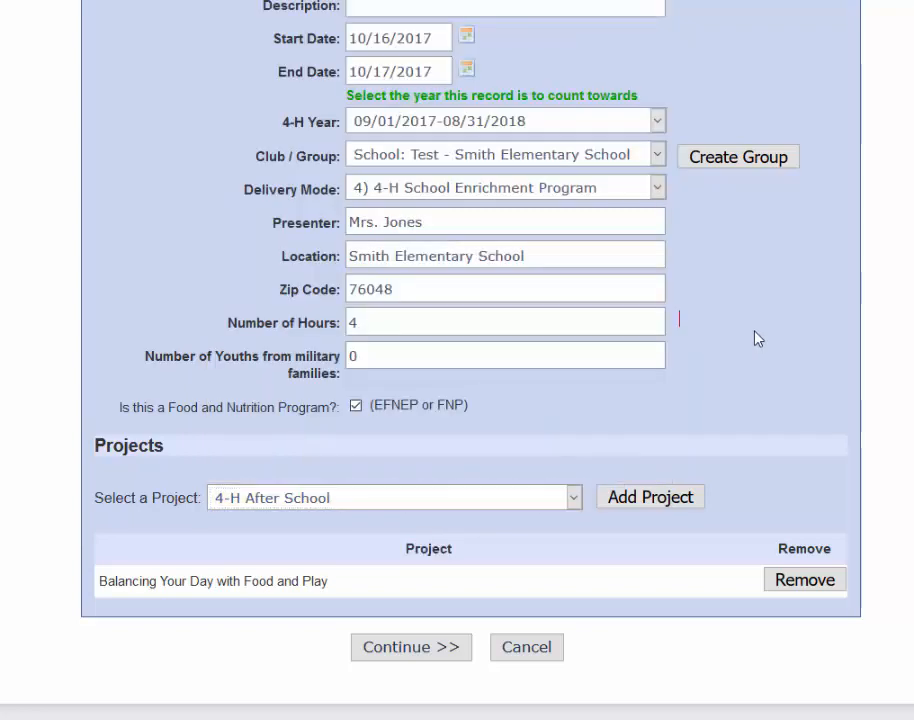
Submit the program details and proceed to the gender section of the Member Distribution step.
{"action": "left_click", "coordinate": [456, 651]}
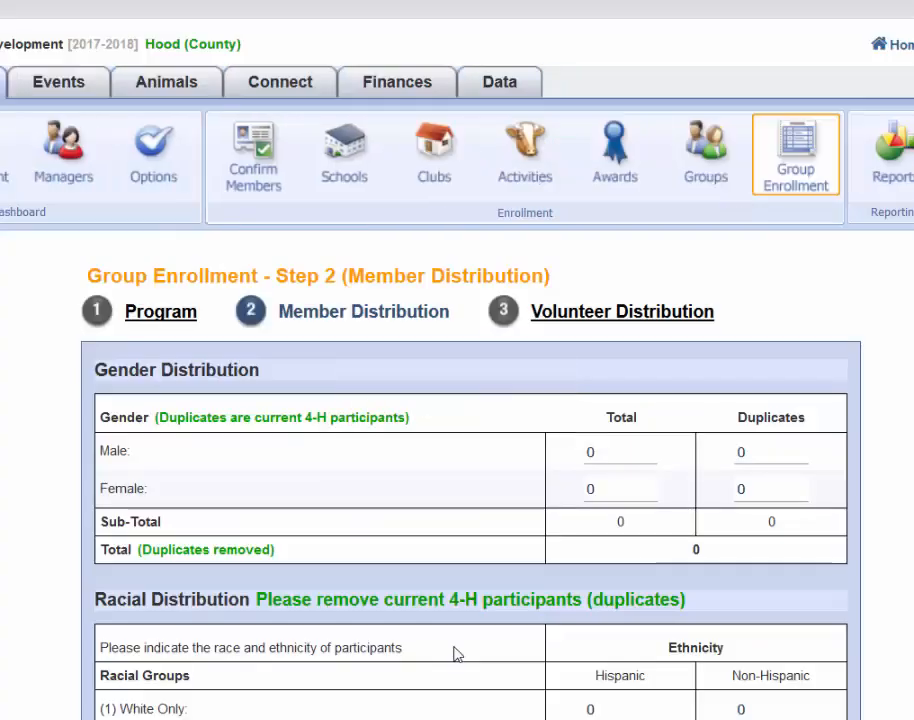
{"action": "scroll", "coordinate": [449, 606], "scroll_direction": "down", "scroll_amount": 3}
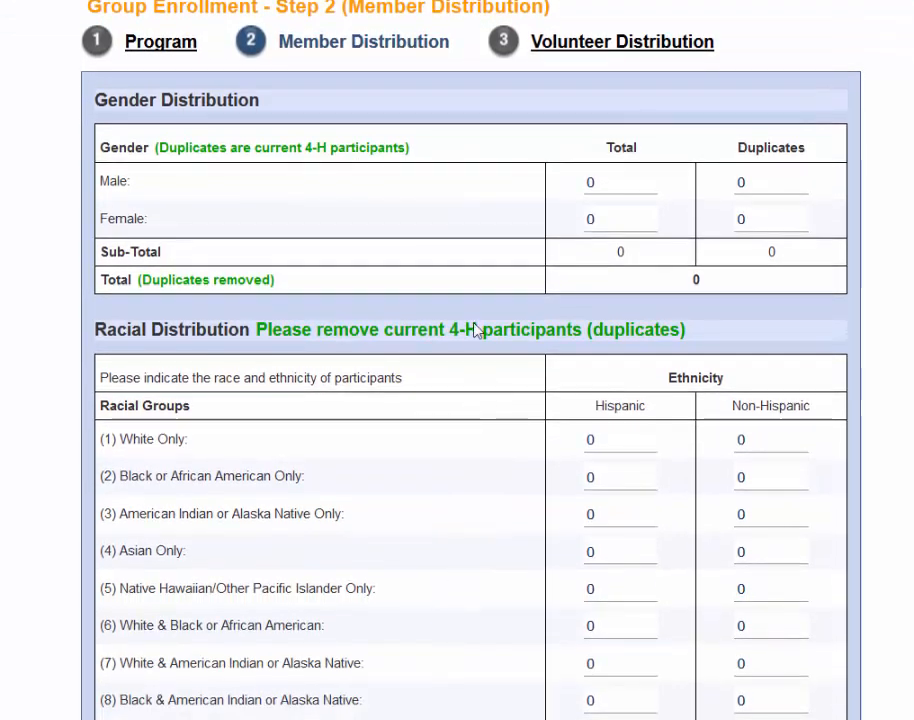
{"action": "left_click_drag", "start_coordinate": [280, 45], "coordinate": [449, 61]}
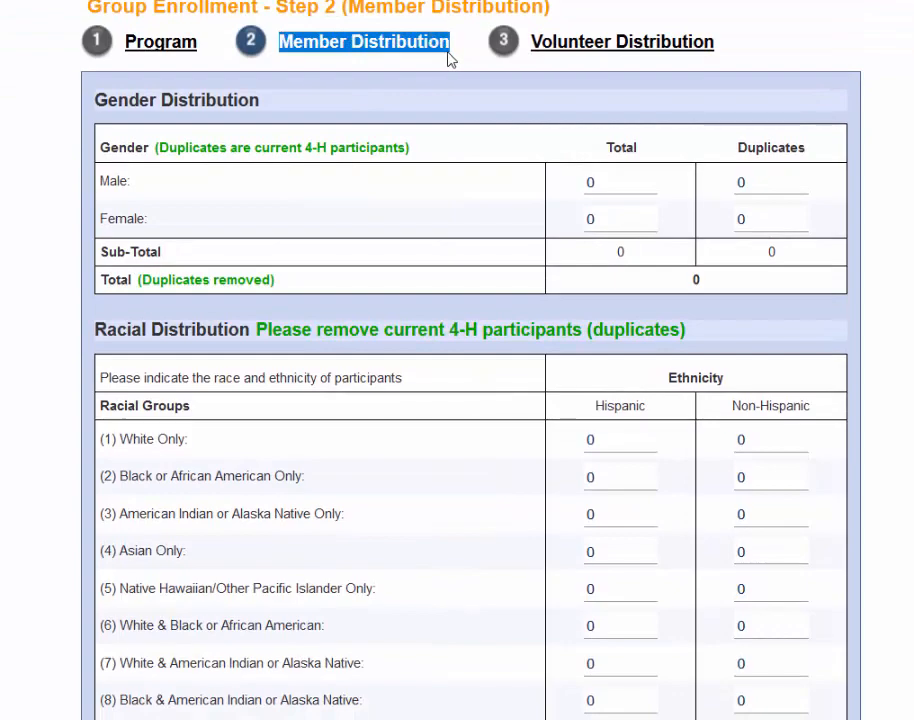
{"action": "double_click", "coordinate": [201, 156]}
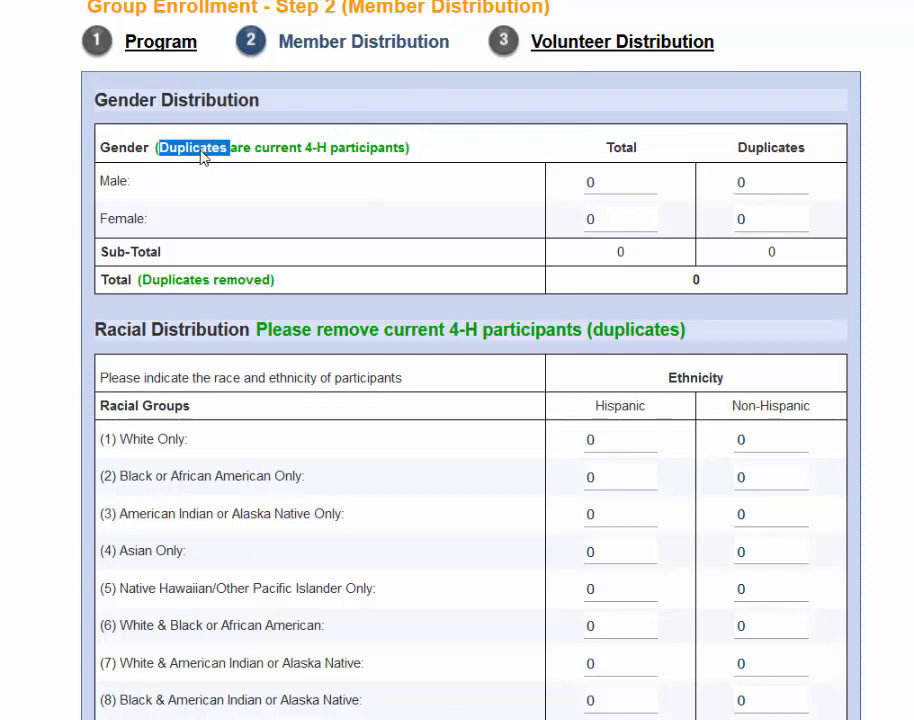
{"action": "double_click", "coordinate": [127, 156]}
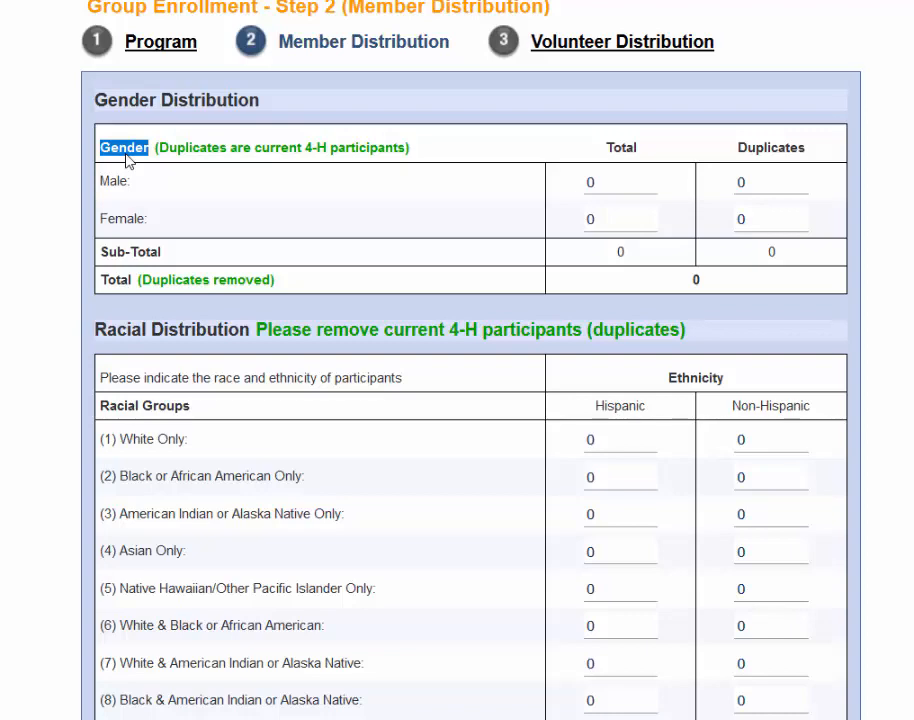
Set the total number of participants to 50 males and 50 females in the gender distribution.
{"action": "left_click", "coordinate": [623, 182]}
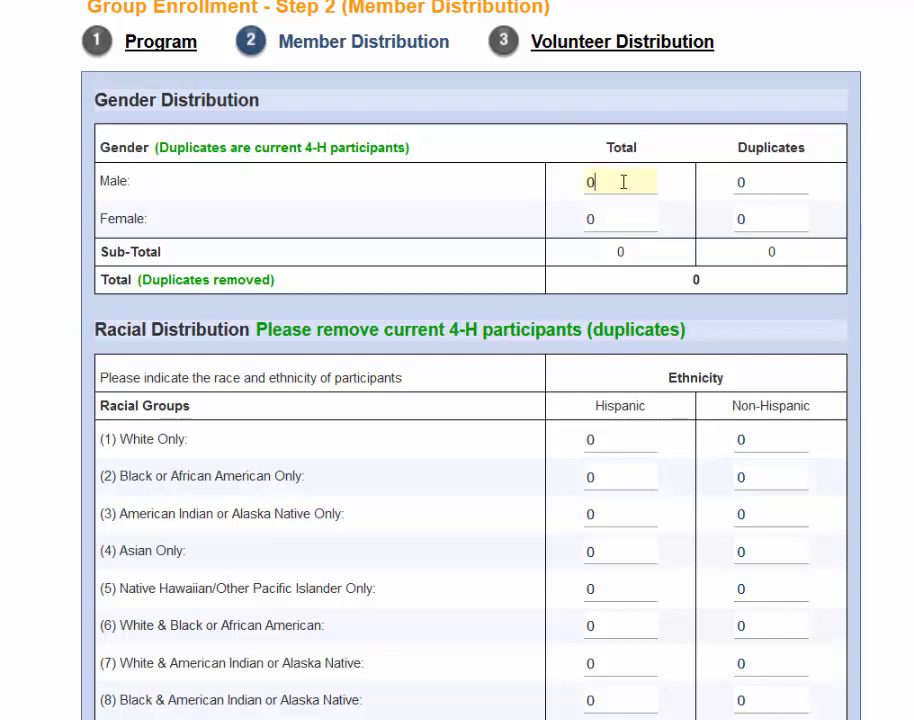
{"action": "left_click_drag", "start_coordinate": [623, 182], "coordinate": [490, 182]}
{"action": "type", "text": "50"}
{"action": "left_click_drag", "start_coordinate": [598, 212], "coordinate": [555, 228]}
{"action": "type", "text": "50"}
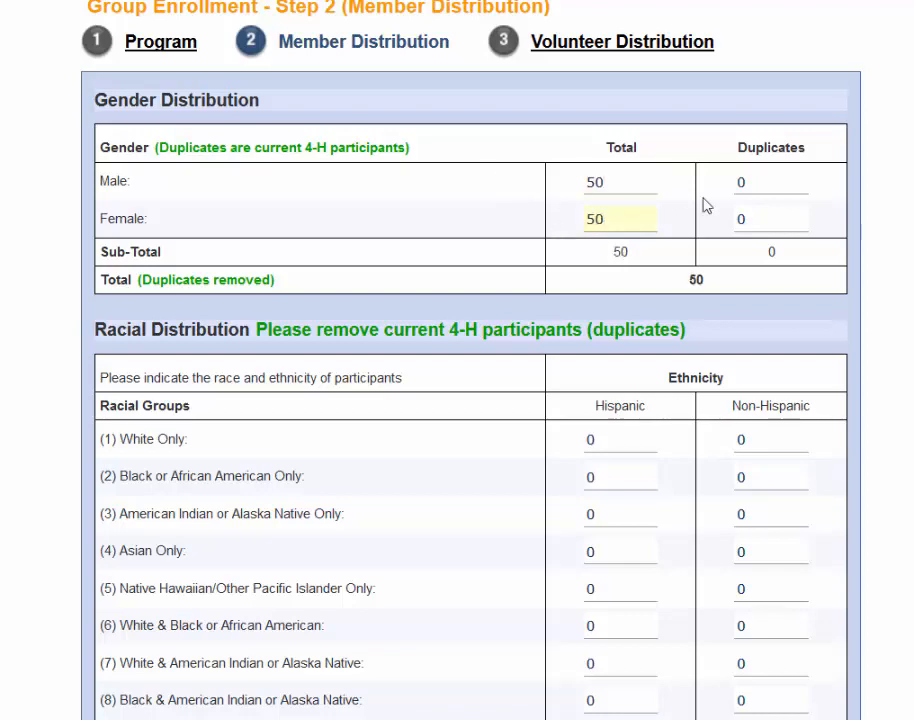
Set the duplicates in the gender distribution to 5 for males and 15 for females.
{"action": "left_click", "coordinate": [797, 180]}
{"action": "key", "text": "BackSpace"}
{"action": "type", "text": "5"}
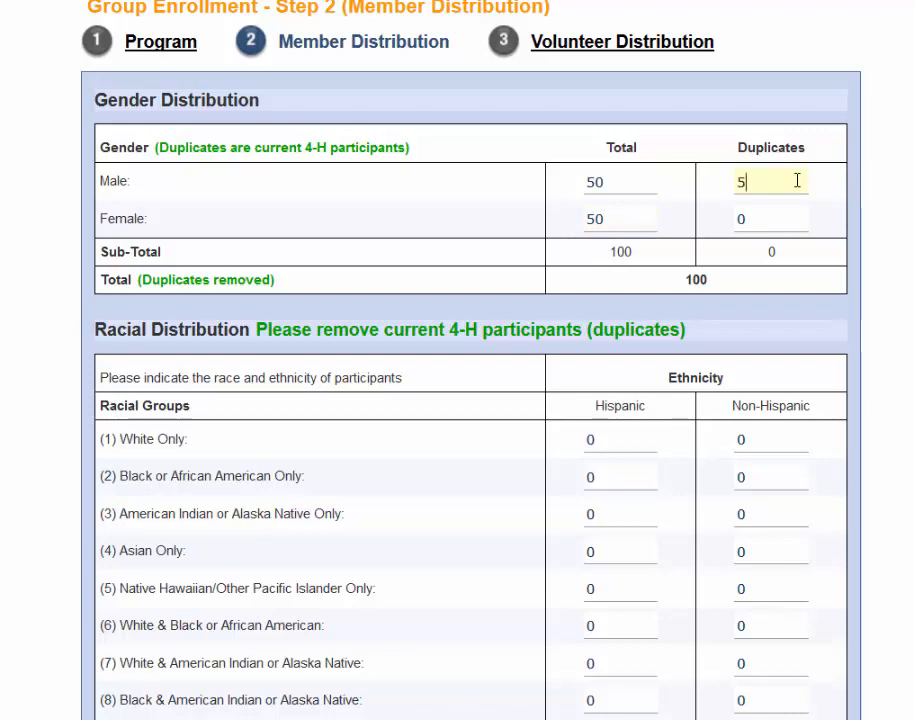
{"action": "left_click", "coordinate": [781, 216]}
{"action": "key", "text": "BackSpace"}
{"action": "type", "text": "15"}
{"action": "left_click", "coordinate": [836, 185]}
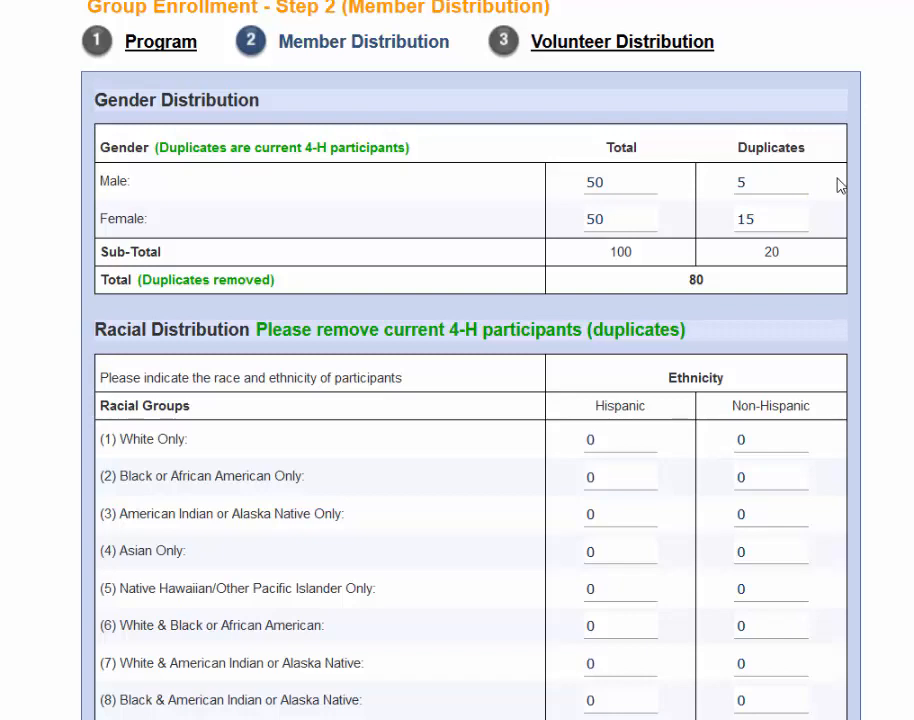
Examine the gender subtotals, the total with duplicates removed, and the racial distribution's note on duplicates and its ethnicity columns.
{"action": "double_click", "coordinate": [621, 251]}
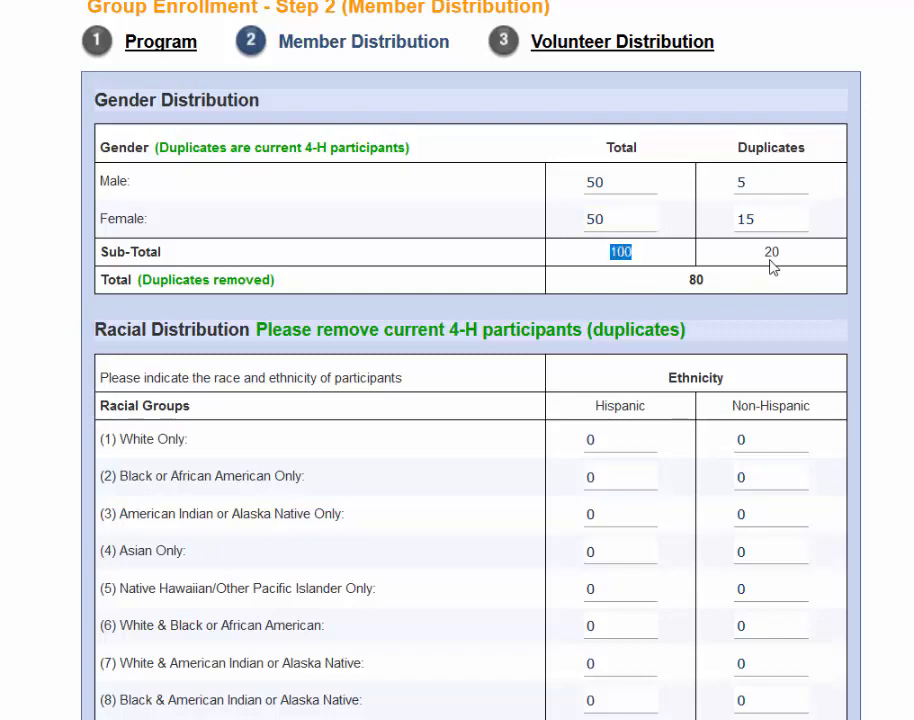
{"action": "double_click", "coordinate": [771, 252]}
{"action": "double_click", "coordinate": [696, 280]}
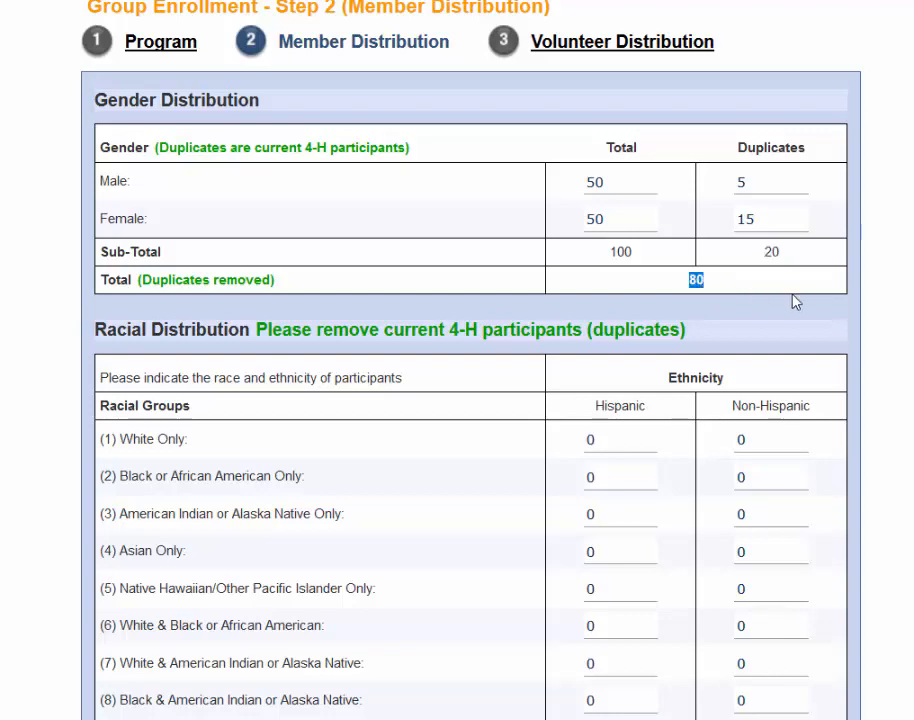
{"action": "scroll", "coordinate": [357, 359], "scroll_direction": "down", "scroll_amount": 3}
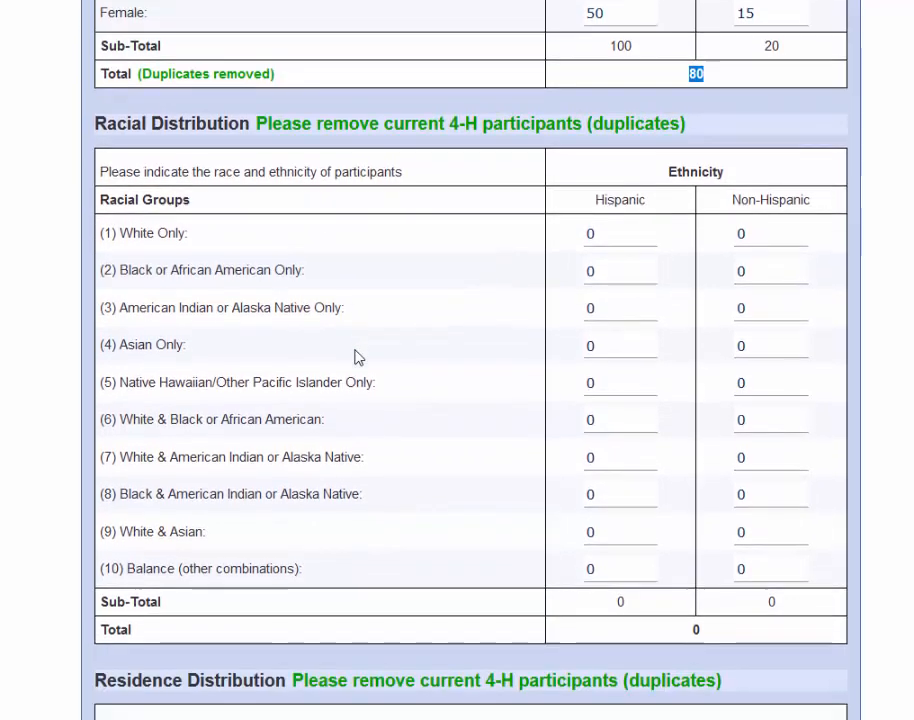
{"action": "scroll", "coordinate": [357, 357], "scroll_direction": "down", "scroll_amount": 1}
{"action": "left_click_drag", "start_coordinate": [257, 62], "coordinate": [697, 72]}
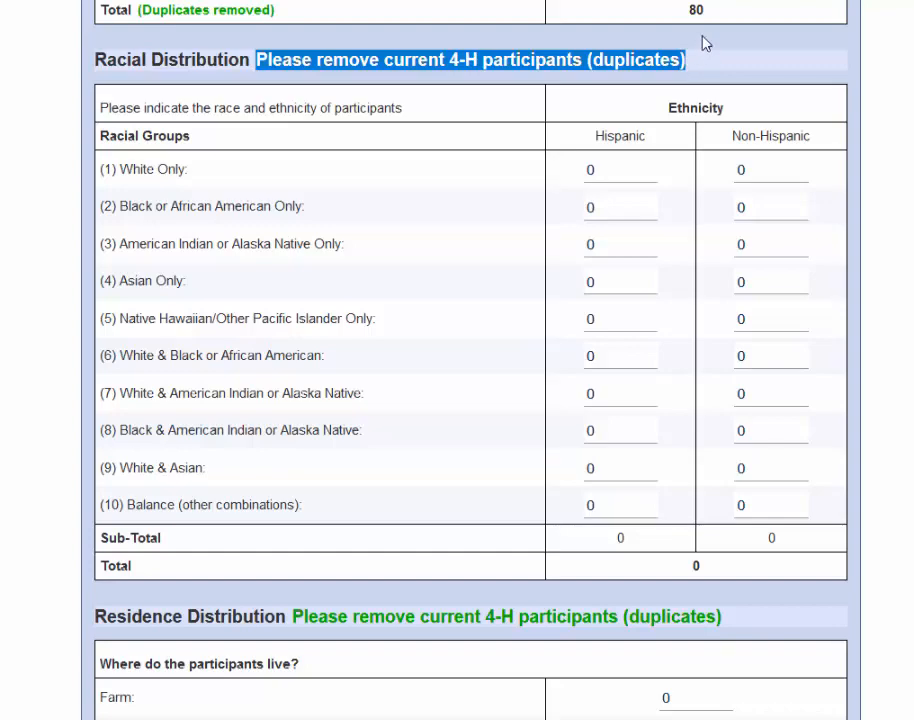
{"action": "scroll", "coordinate": [700, 60], "scroll_direction": "up", "scroll_amount": 2}
{"action": "double_click", "coordinate": [696, 146]}
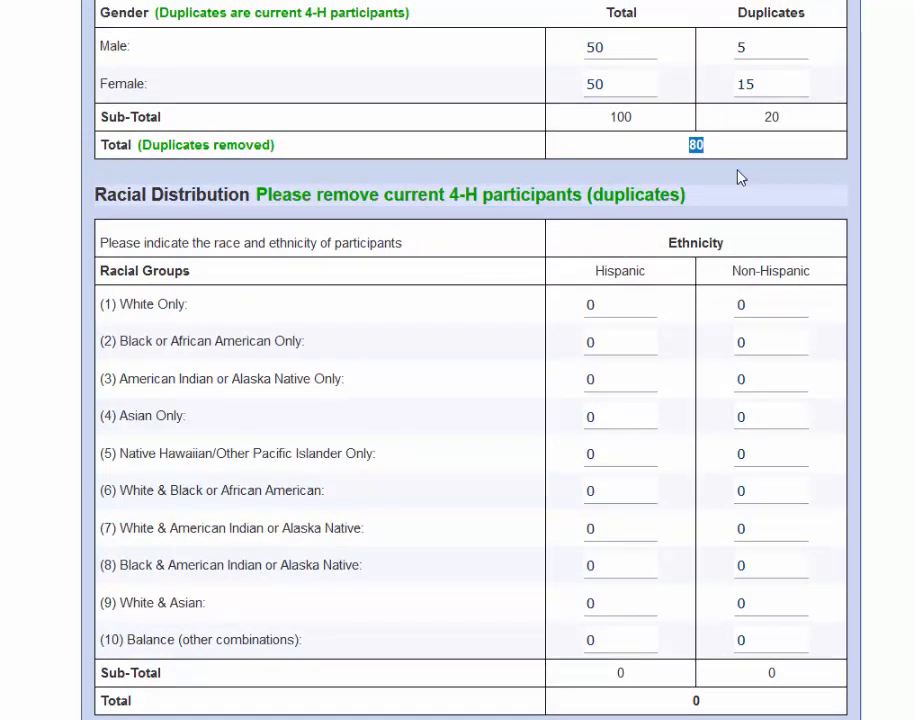
{"action": "scroll", "coordinate": [700, 199], "scroll_direction": "down", "scroll_amount": 2}
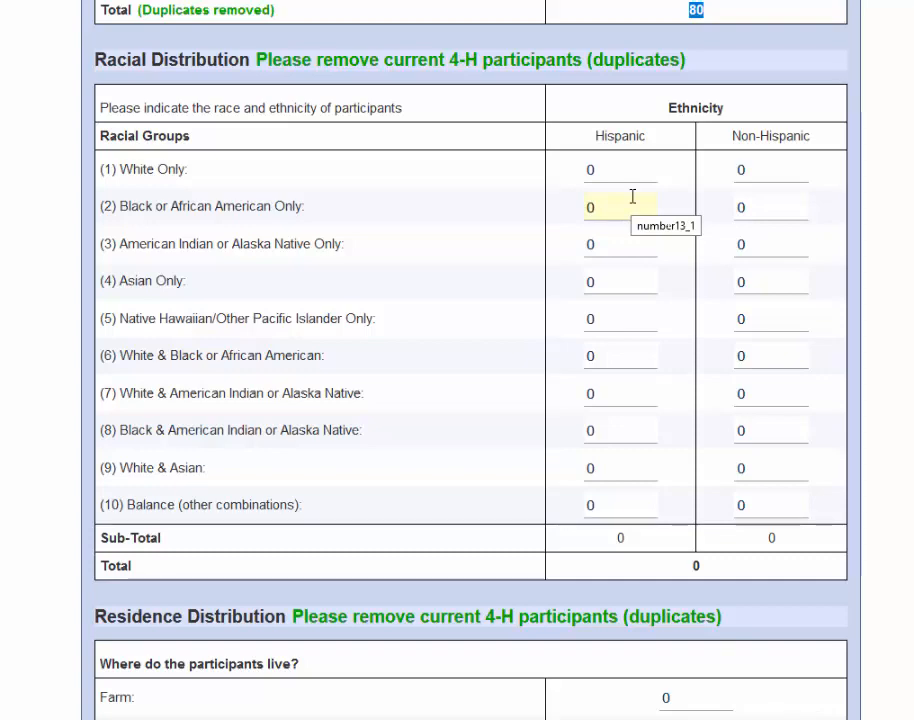
{"action": "double_click", "coordinate": [636, 138]}
{"action": "triple_click", "coordinate": [788, 147]}
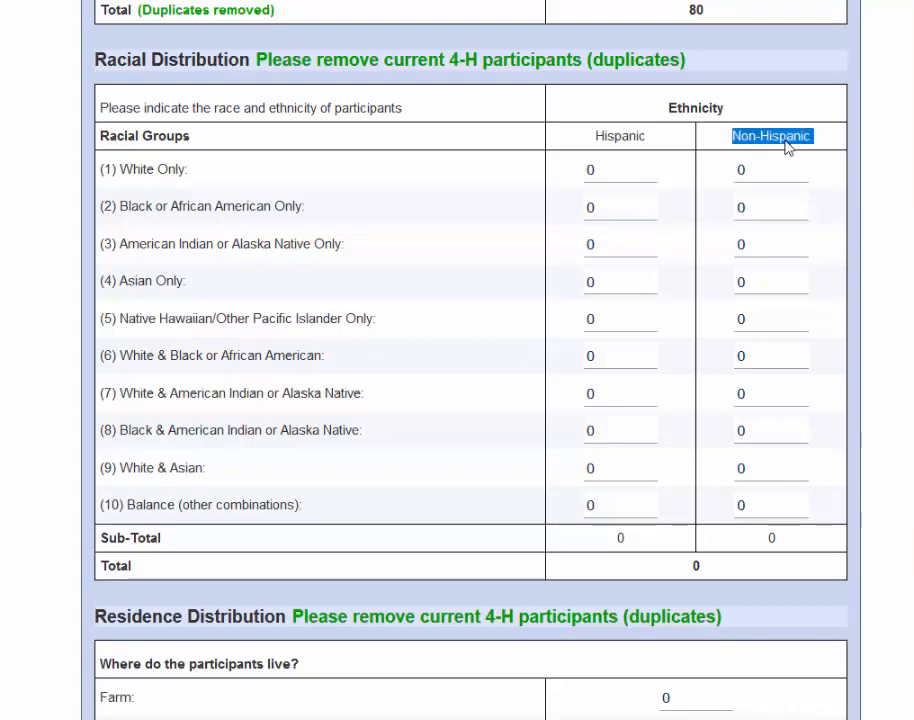
Set the non-Hispanic counts to 20 for White Only and 20 for Black or African American Only.
{"action": "left_click", "coordinate": [771, 169]}
{"action": "left_click_drag", "start_coordinate": [771, 169], "coordinate": [720, 165]}
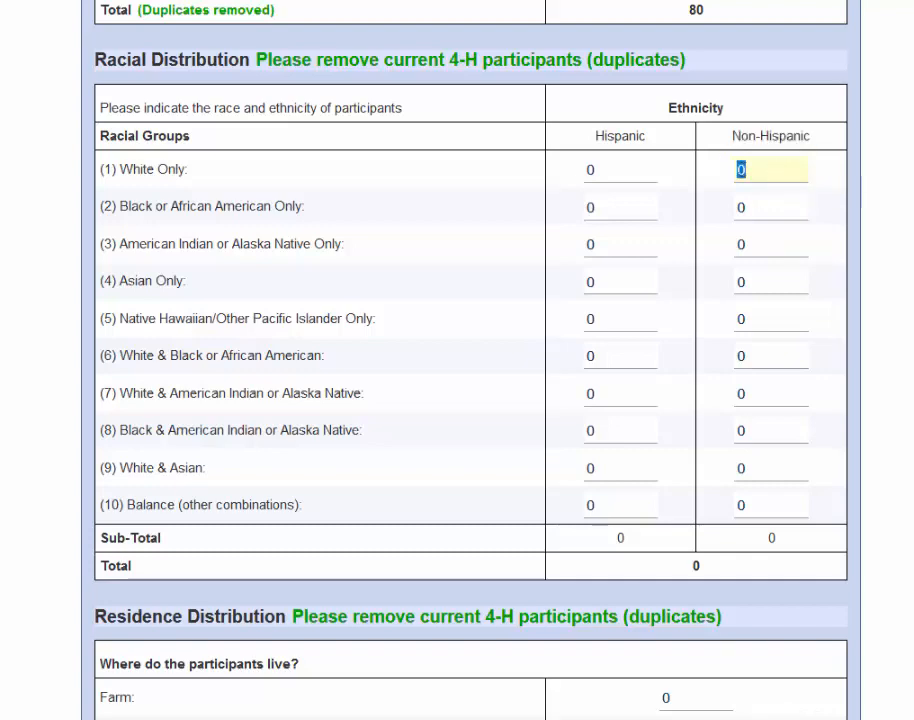
{"action": "type", "text": "20"}
{"action": "left_click", "coordinate": [822, 175]}
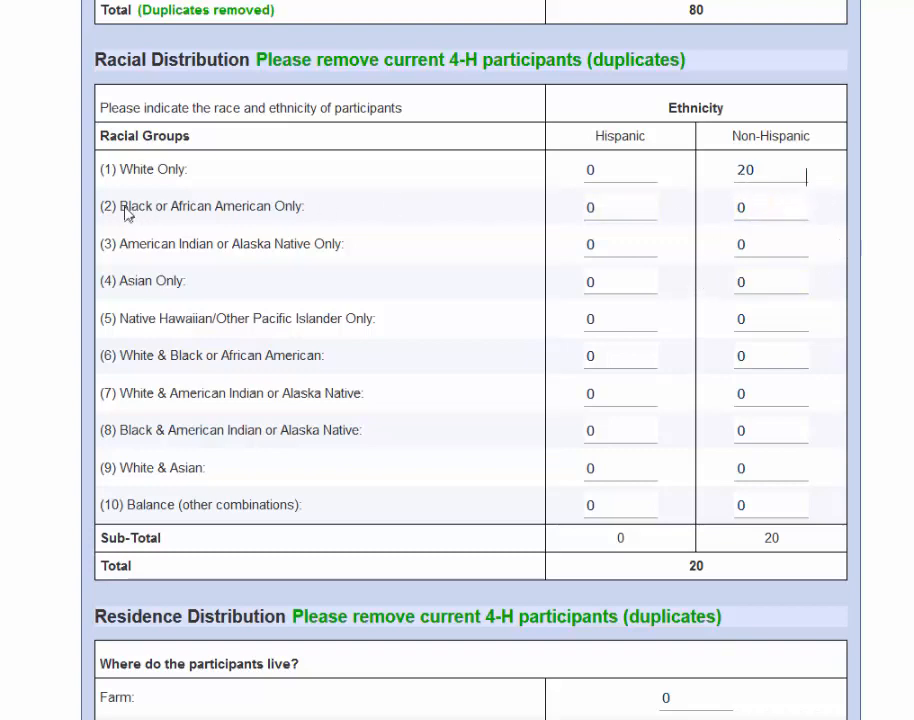
{"action": "left_click", "coordinate": [759, 206]}
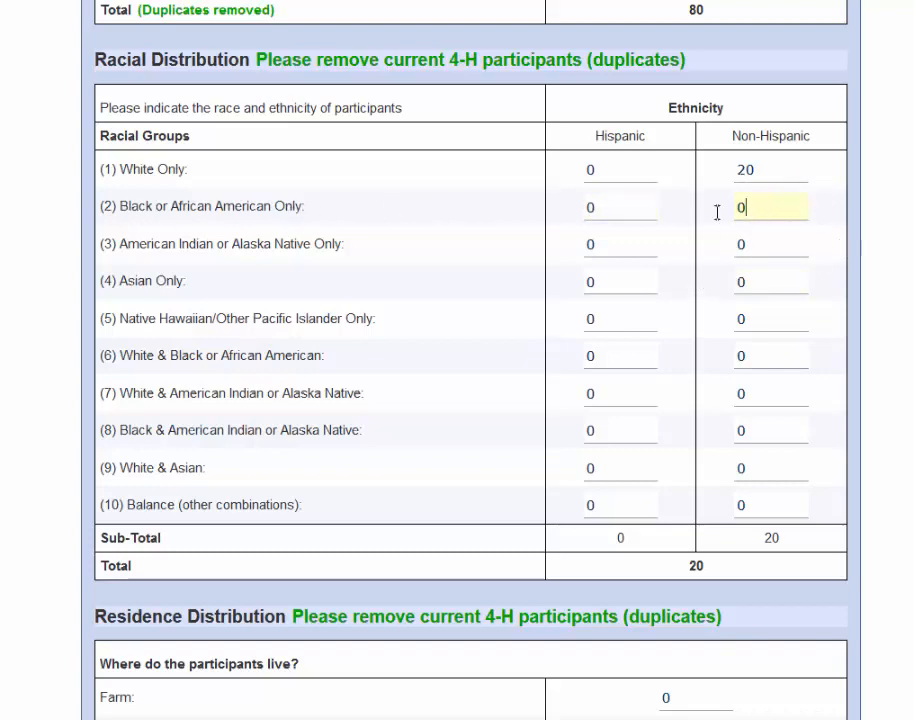
{"action": "type", "text": "20"}
{"action": "left_click", "coordinate": [817, 208]}
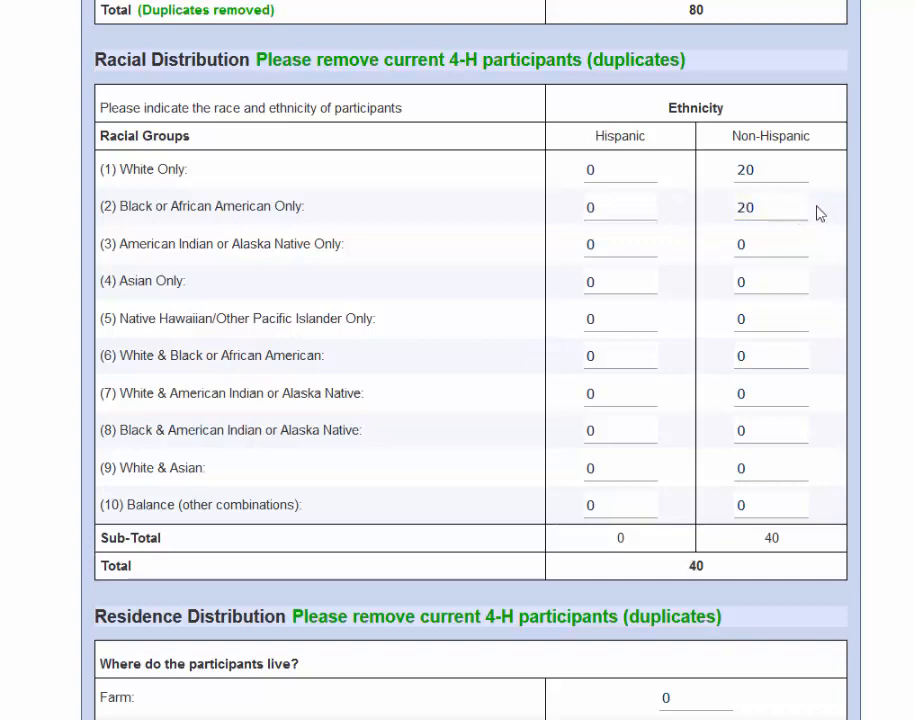
Set the non-Hispanic count for Asian Only to 10 and the Hispanic count for White Only to 10.
{"action": "left_click", "coordinate": [776, 284]}
{"action": "type", "text": "10"}
{"action": "left_click", "coordinate": [840, 287]}
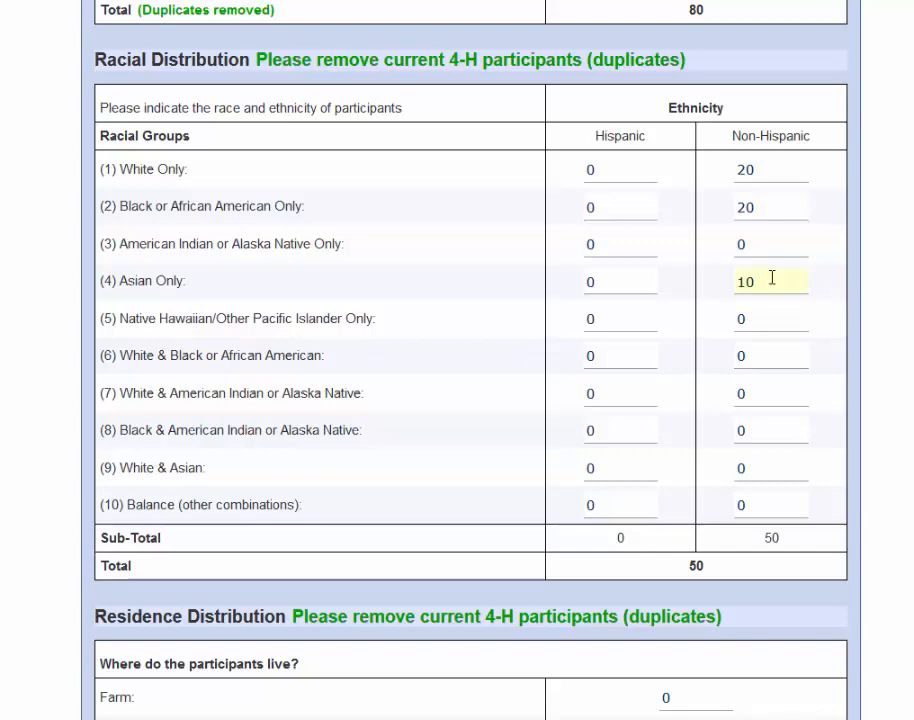
{"action": "left_click", "coordinate": [620, 170]}
{"action": "type", "text": "10"}
{"action": "left_click", "coordinate": [514, 168]}
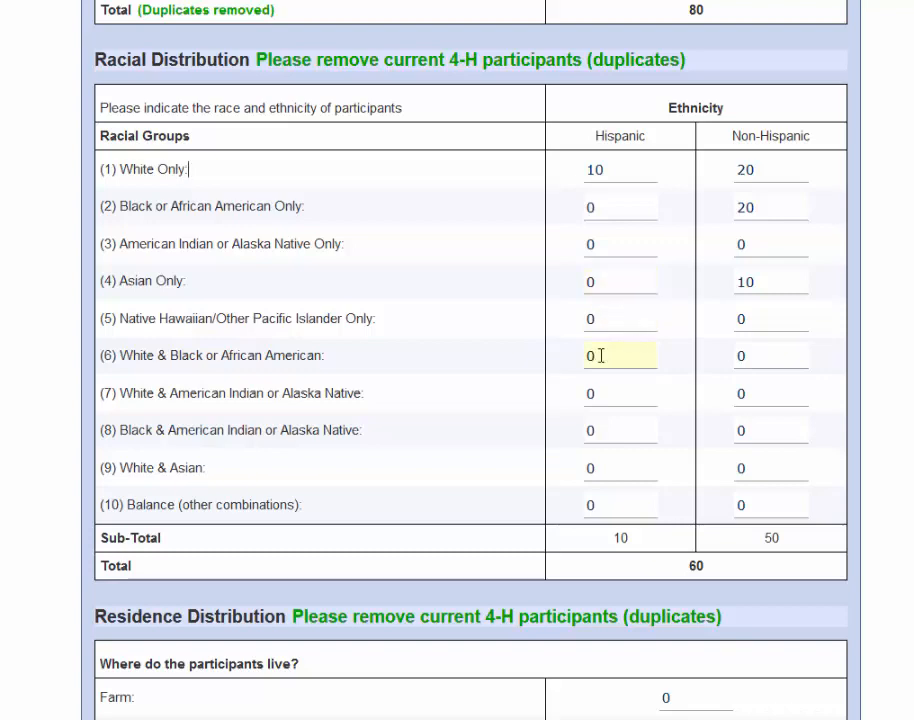
Set the non-Hispanic count for White & Black or African American to 20.
{"action": "left_click_drag", "start_coordinate": [349, 362], "coordinate": [122, 362]}
{"action": "left_click_drag", "start_coordinate": [785, 361], "coordinate": [665, 351]}
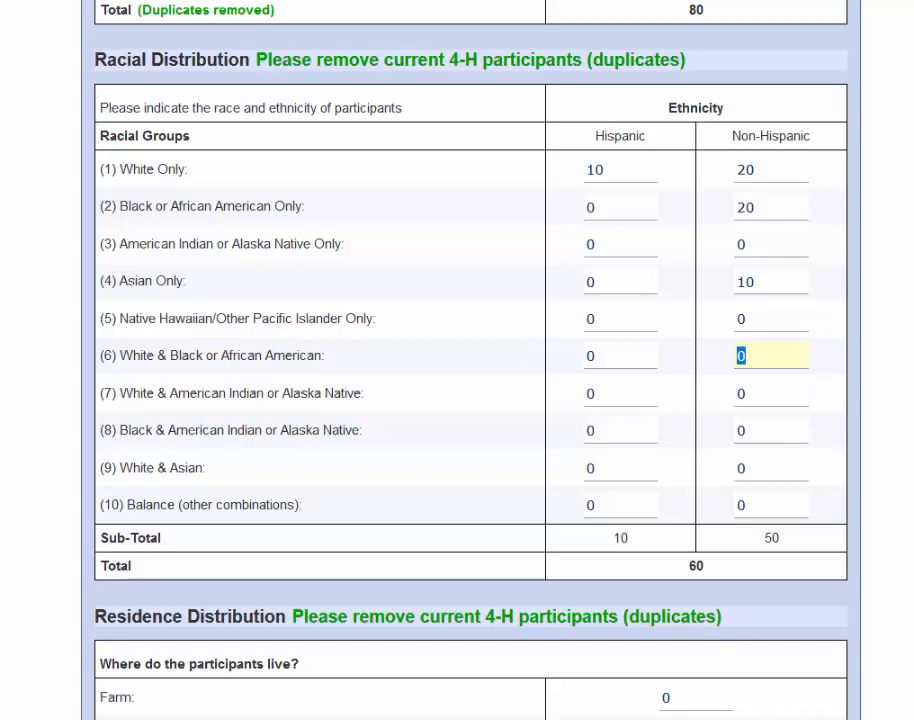
{"action": "type", "text": "20"}
{"action": "left_click", "coordinate": [890, 357]}
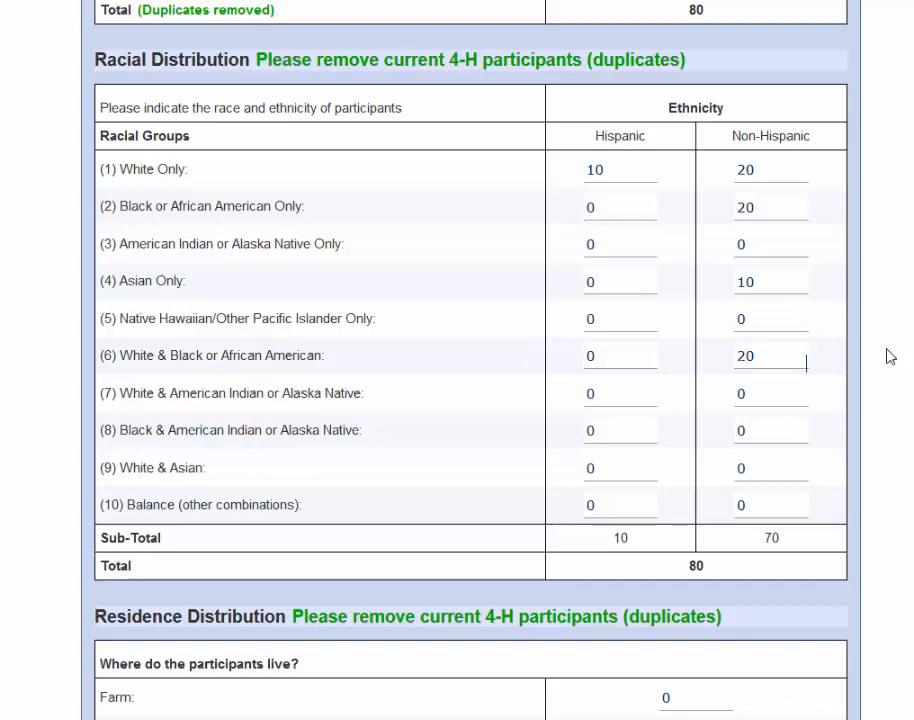
Check the racial distribution total and review the racial groups from Native Hawaiian/Other Pacific Islander Only through White & Asian.
{"action": "double_click", "coordinate": [695, 566]}
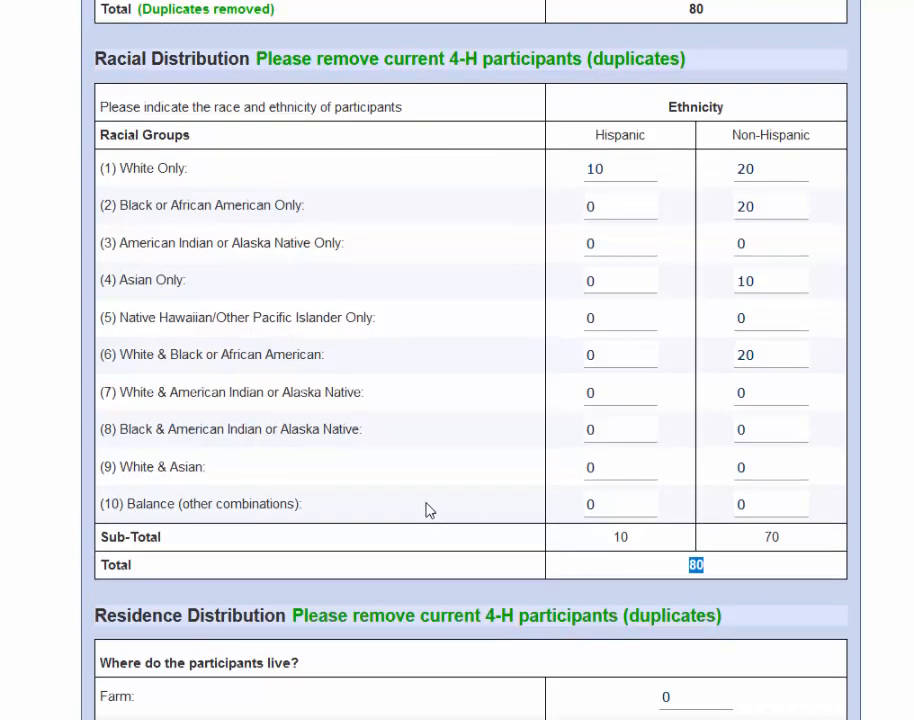
{"action": "scroll", "coordinate": [400, 502], "scroll_direction": "down", "scroll_amount": 3}
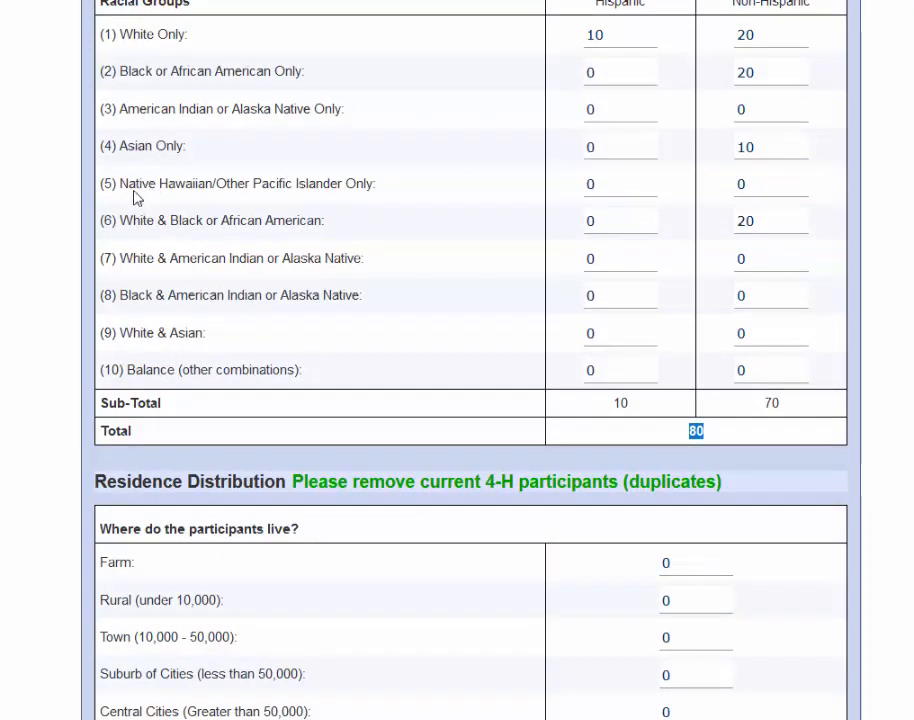
{"action": "left_click_drag", "start_coordinate": [129, 187], "coordinate": [268, 187]}
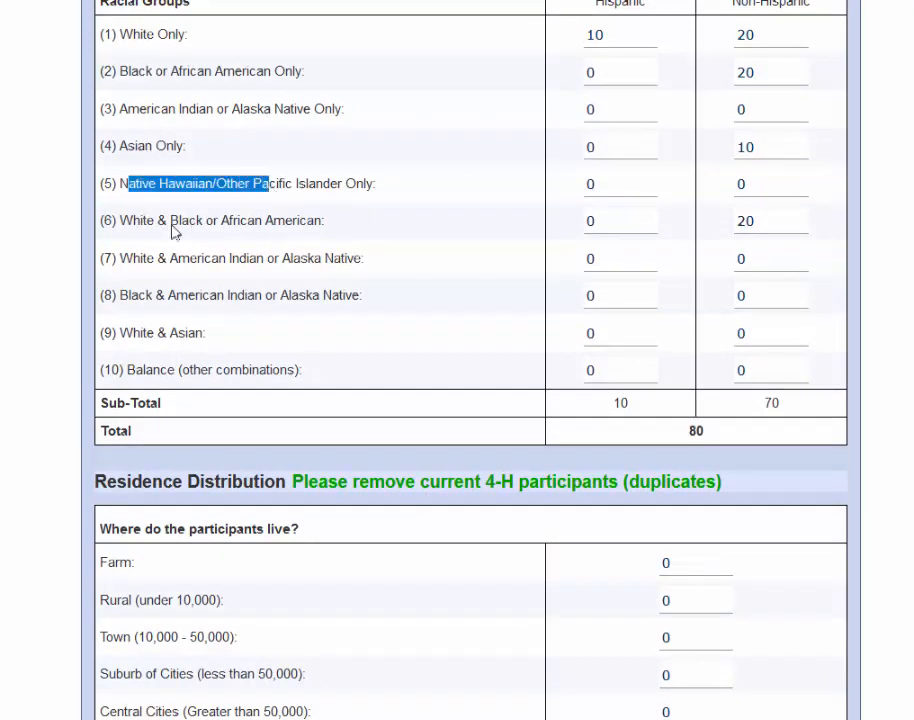
{"action": "left_click", "coordinate": [131, 228]}
{"action": "left_click_drag", "start_coordinate": [124, 226], "coordinate": [326, 229]}
{"action": "left_click_drag", "start_coordinate": [131, 262], "coordinate": [362, 276]}
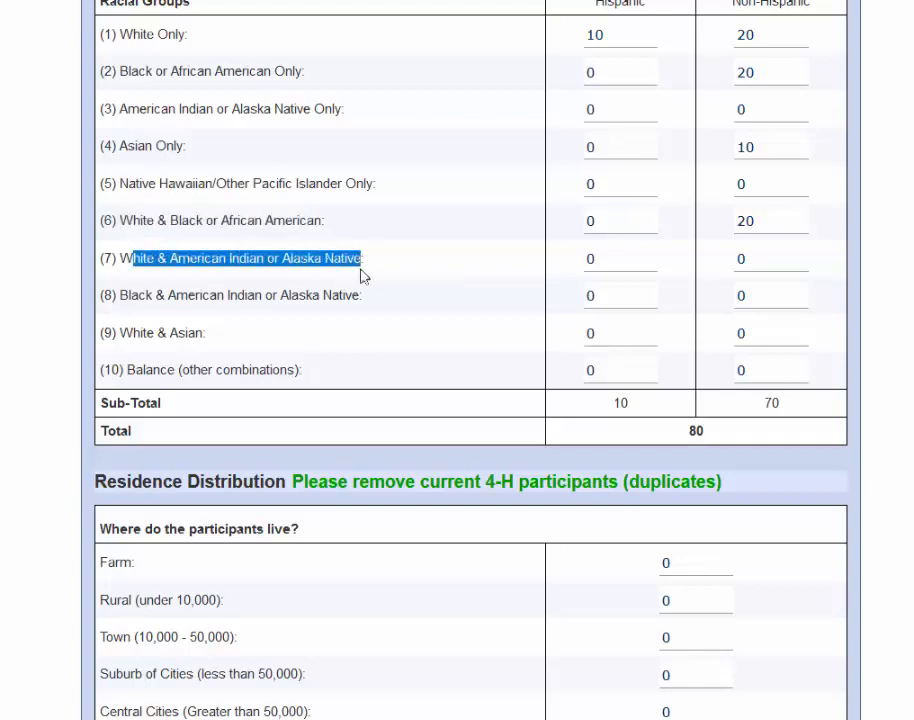
{"action": "left_click_drag", "start_coordinate": [121, 302], "coordinate": [362, 309]}
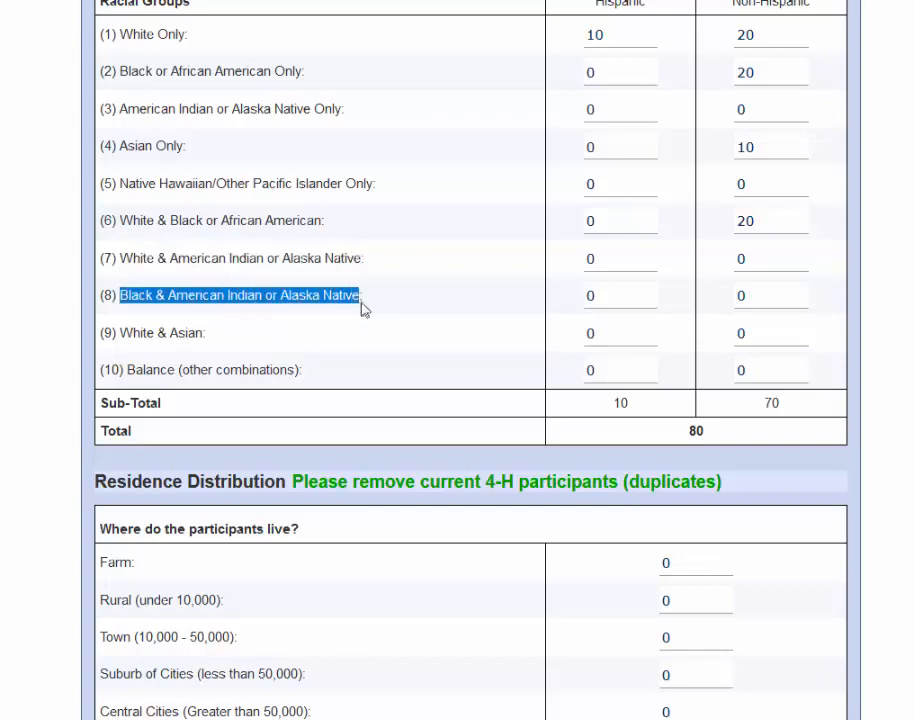
{"action": "left_click_drag", "start_coordinate": [118, 338], "coordinate": [205, 337]}
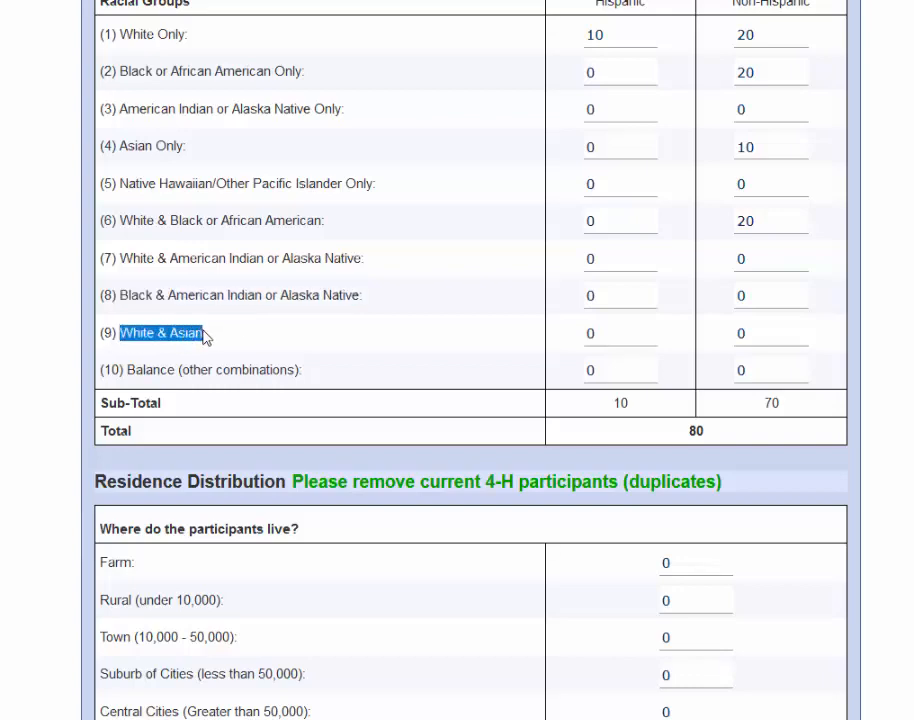
Set the residence distribution to 15 participants for Rural (under 10,000) and 65 for Town (10,000 - 50,000).
{"action": "left_click_drag", "start_coordinate": [320, 371], "coordinate": [131, 391]}
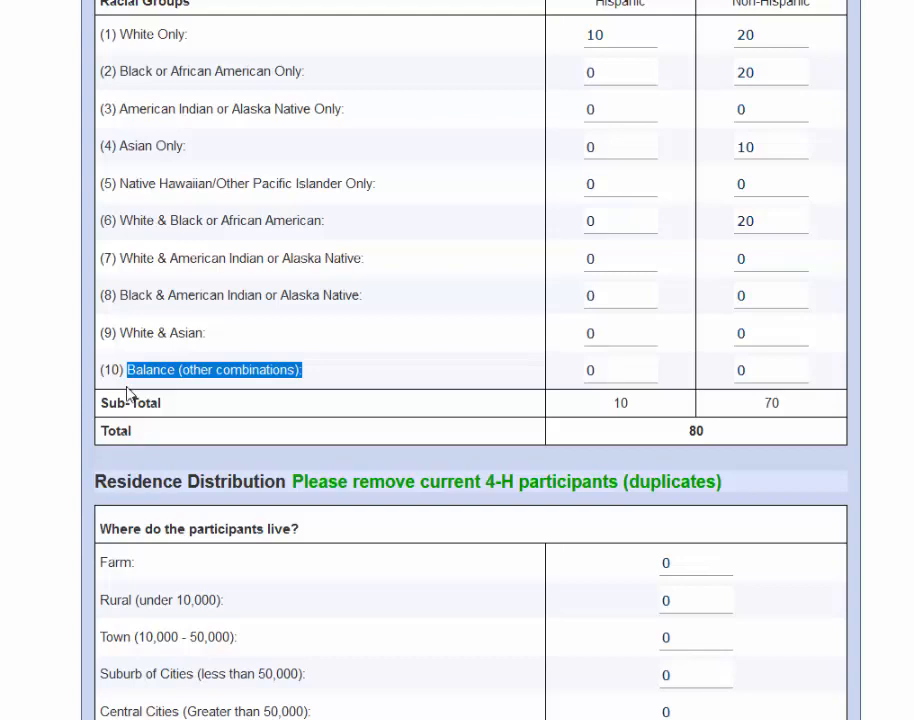
{"action": "scroll", "coordinate": [78, 416], "scroll_direction": "down", "scroll_amount": 3}
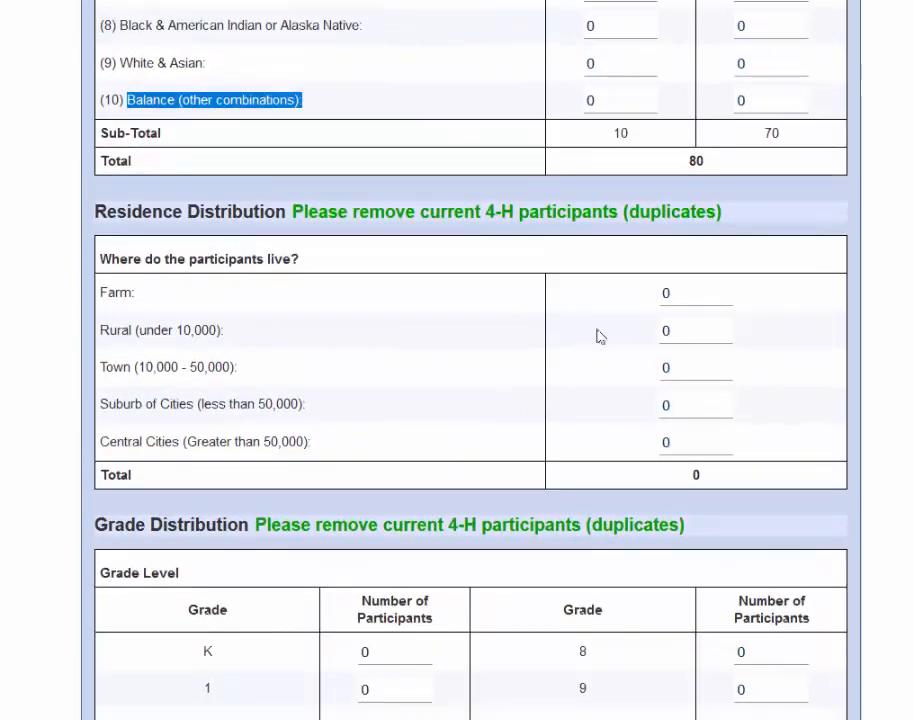
{"action": "left_click", "coordinate": [683, 328]}
{"action": "type", "text": "15"}
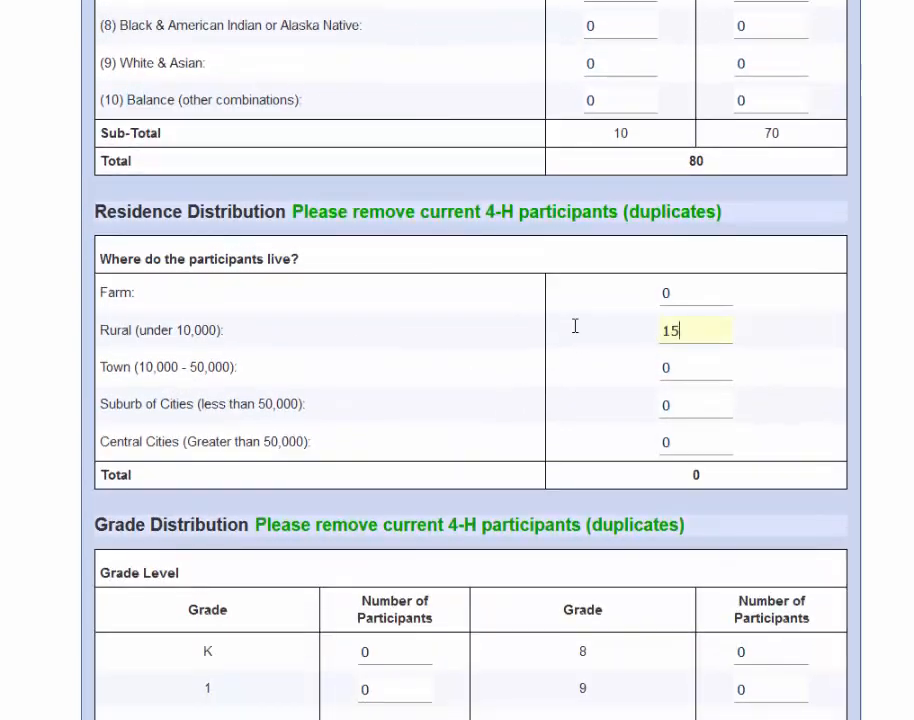
{"action": "left_click", "coordinate": [708, 368]}
{"action": "key", "text": "BackSpace"}
{"action": "type", "text": "65"}
{"action": "left_click", "coordinate": [818, 362]}
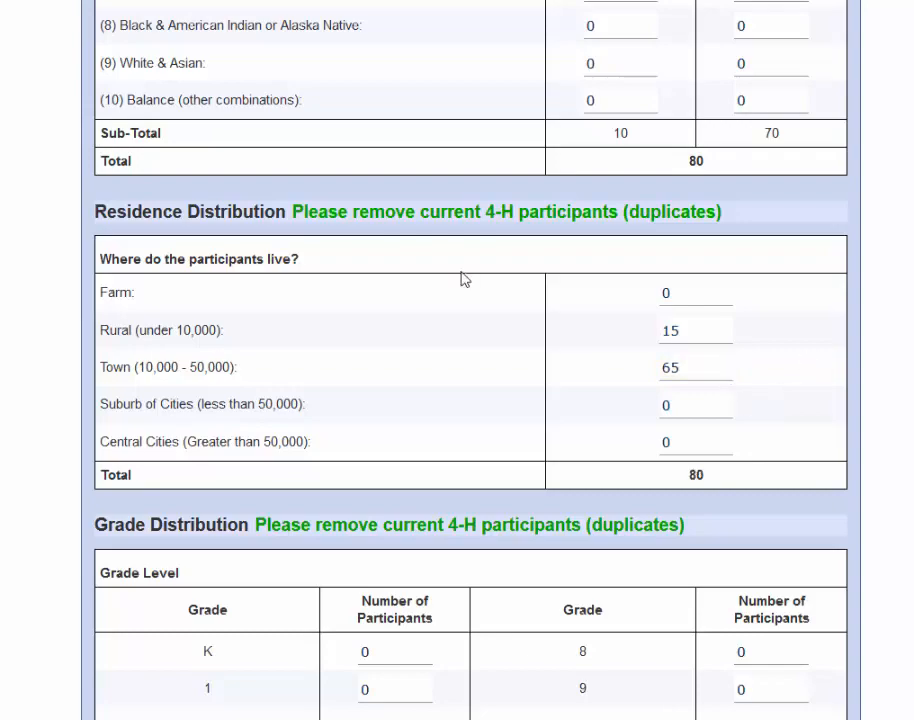
Set the participants for grades 3 and 4 to 40 each and compare the grade total with the other distribution totals.
{"action": "scroll", "coordinate": [463, 279], "scroll_direction": "down", "scroll_amount": 4}
{"action": "left_click", "coordinate": [381, 411]}
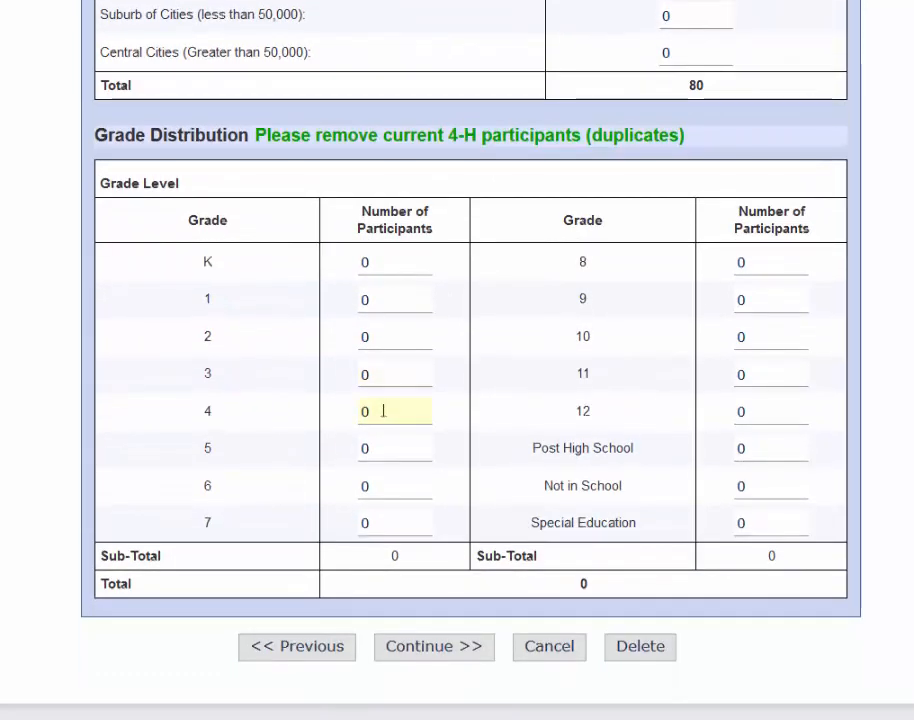
{"action": "double_click", "coordinate": [392, 377]}
{"action": "type", "text": "40"}
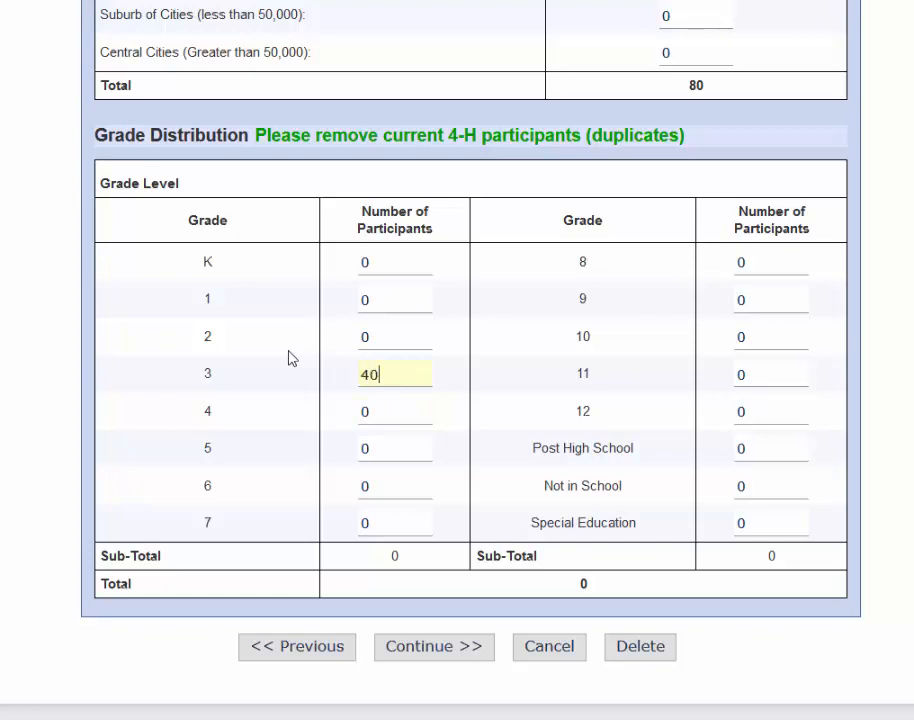
{"action": "left_click", "coordinate": [380, 412]}
{"action": "left_click_drag", "start_coordinate": [380, 412], "coordinate": [322, 408]}
{"action": "type", "text": "40"}
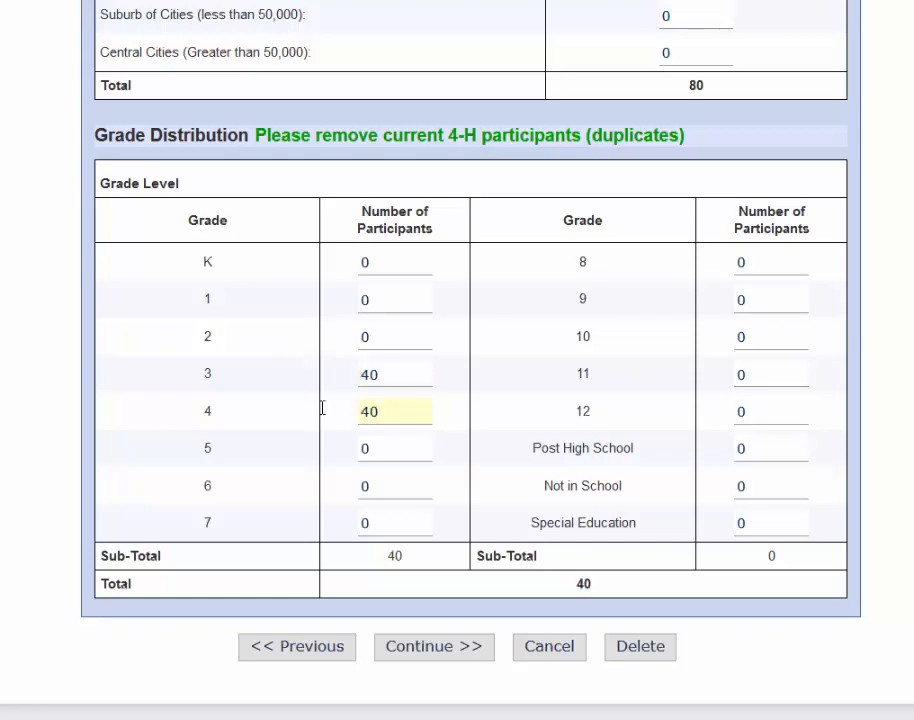
{"action": "left_click", "coordinate": [457, 453]}
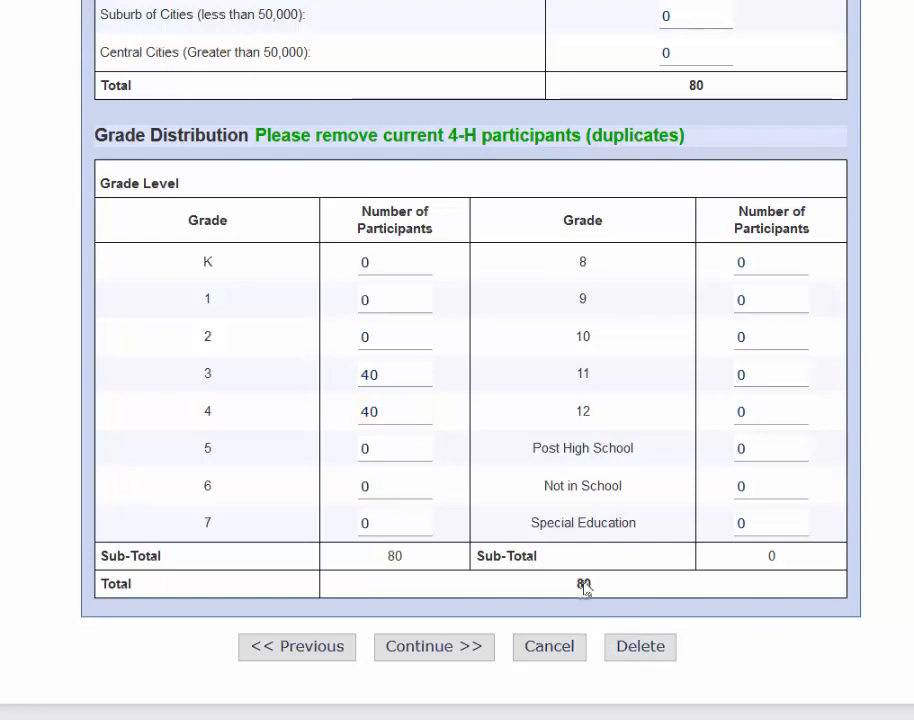
{"action": "left_click_drag", "start_coordinate": [586, 588], "coordinate": [541, 578]}
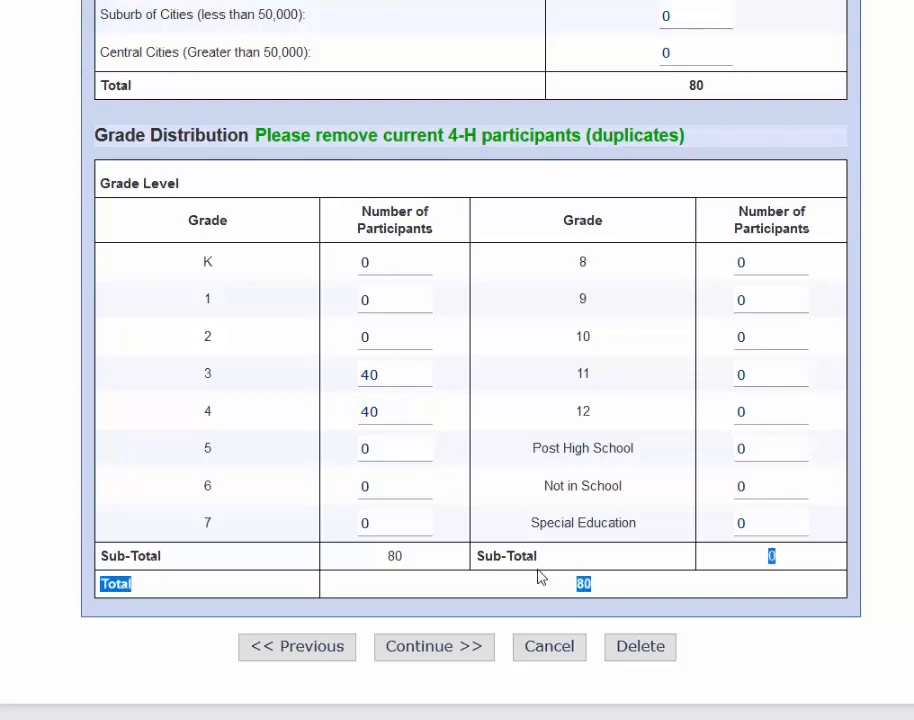
{"action": "scroll", "coordinate": [541, 578], "scroll_direction": "up", "scroll_amount": 5}
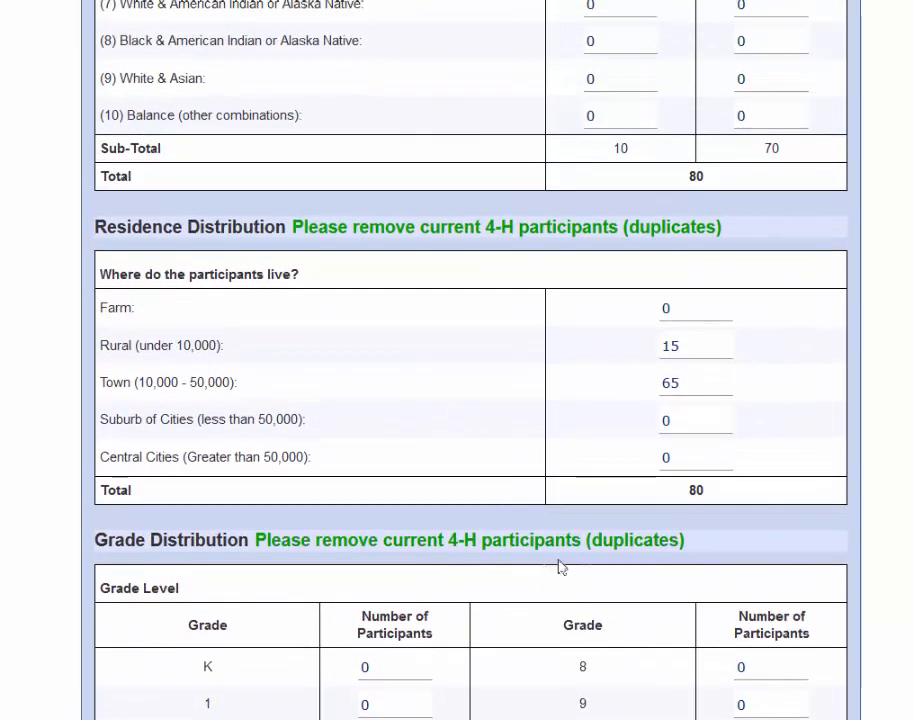
{"action": "scroll", "coordinate": [597, 549], "scroll_direction": "up", "scroll_amount": 4}
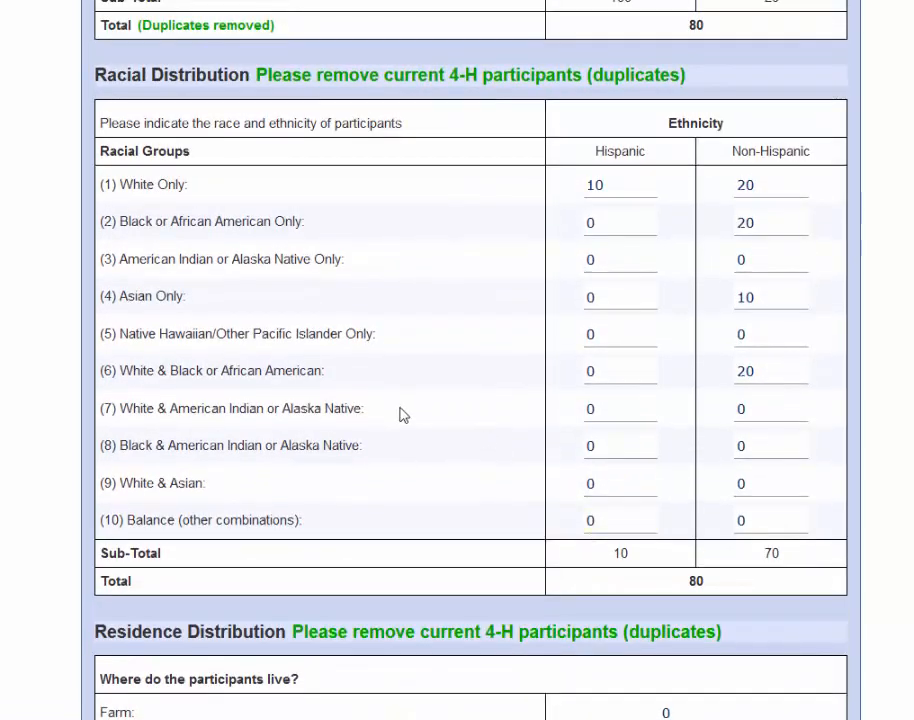
{"action": "scroll", "coordinate": [403, 415], "scroll_direction": "up", "scroll_amount": 3}
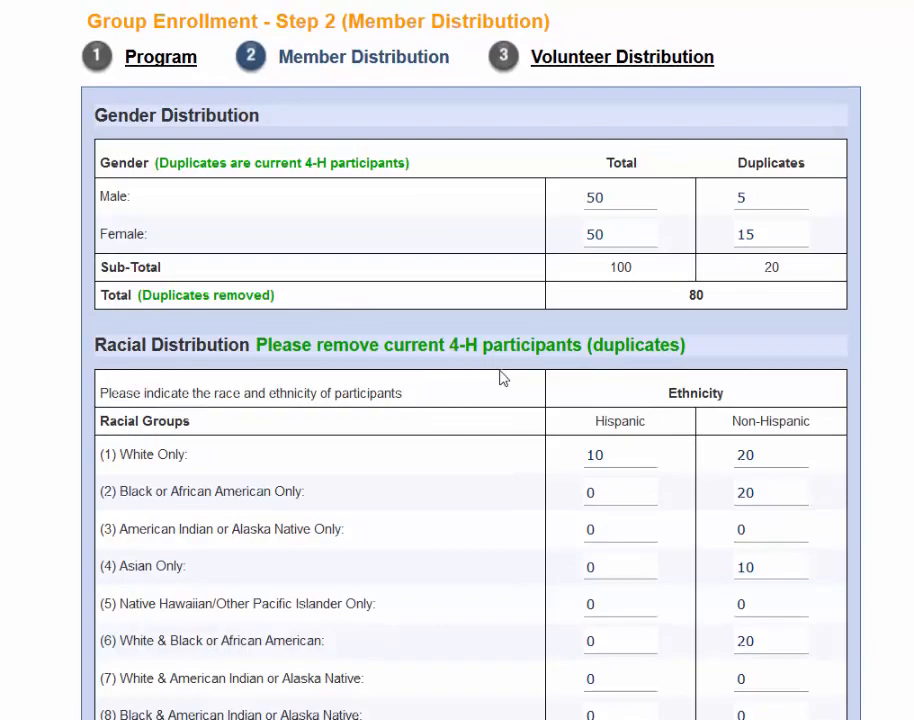
Set the grade 3 participants to 50 and try to continue with the mismatched grade total.
{"action": "scroll", "coordinate": [502, 378], "scroll_direction": "down", "scroll_amount": 10}
{"action": "left_click", "coordinate": [381, 375]}
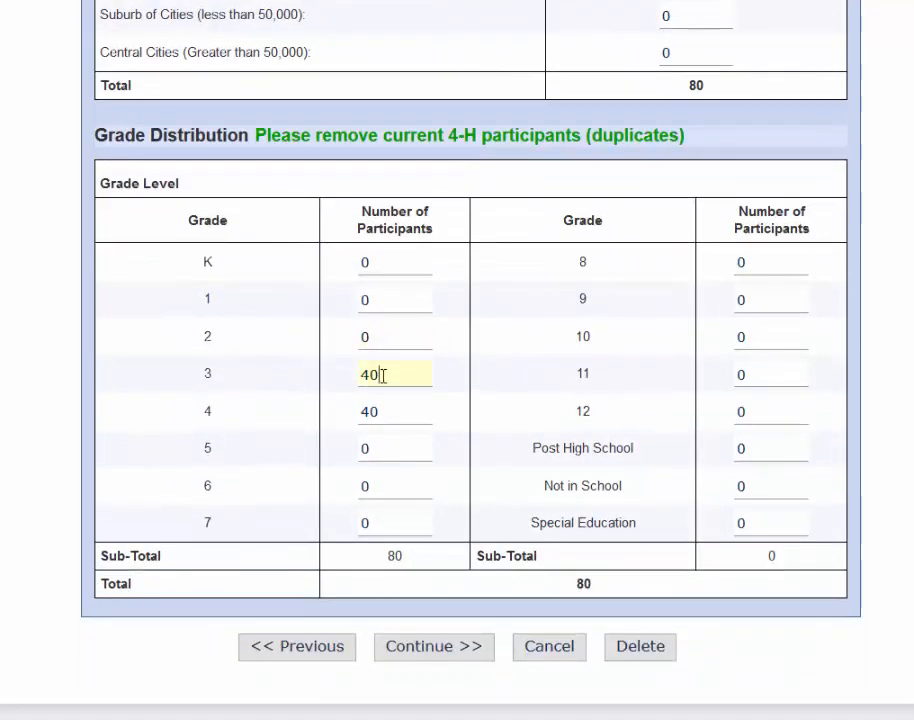
{"action": "left_click_drag", "start_coordinate": [381, 375], "coordinate": [300, 363]}
{"action": "type", "text": "50"}
{"action": "left_click", "coordinate": [437, 370]}
{"action": "double_click", "coordinate": [584, 585]}
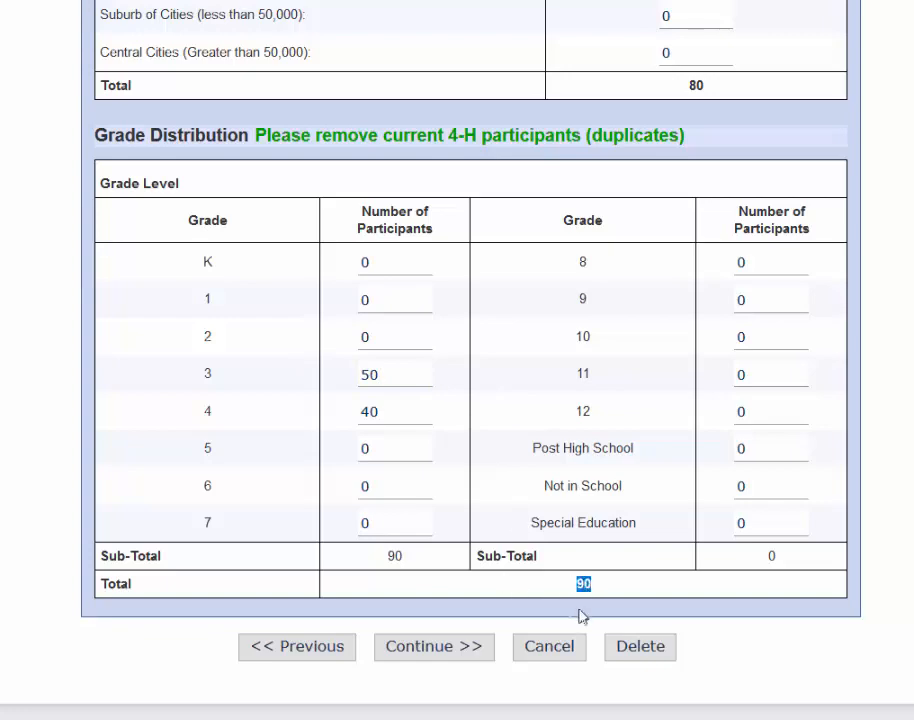
{"action": "left_click", "coordinate": [452, 652]}
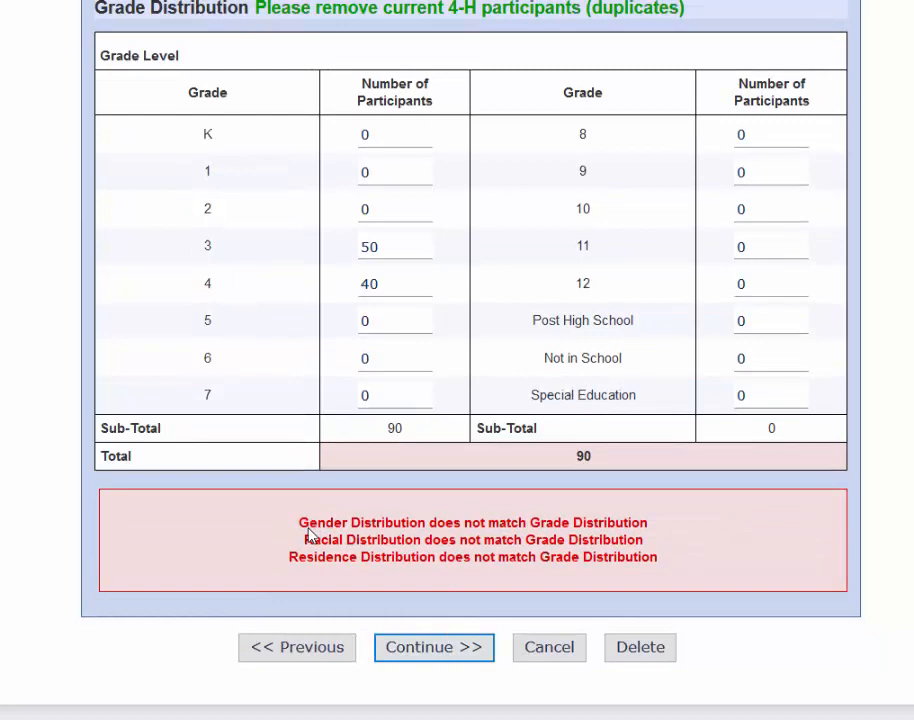
Set the grade 3 participants to 40 and continue to the volunteer distribution.
{"action": "left_click_drag", "start_coordinate": [388, 259], "coordinate": [189, 234]}
{"action": "type", "text": "40"}
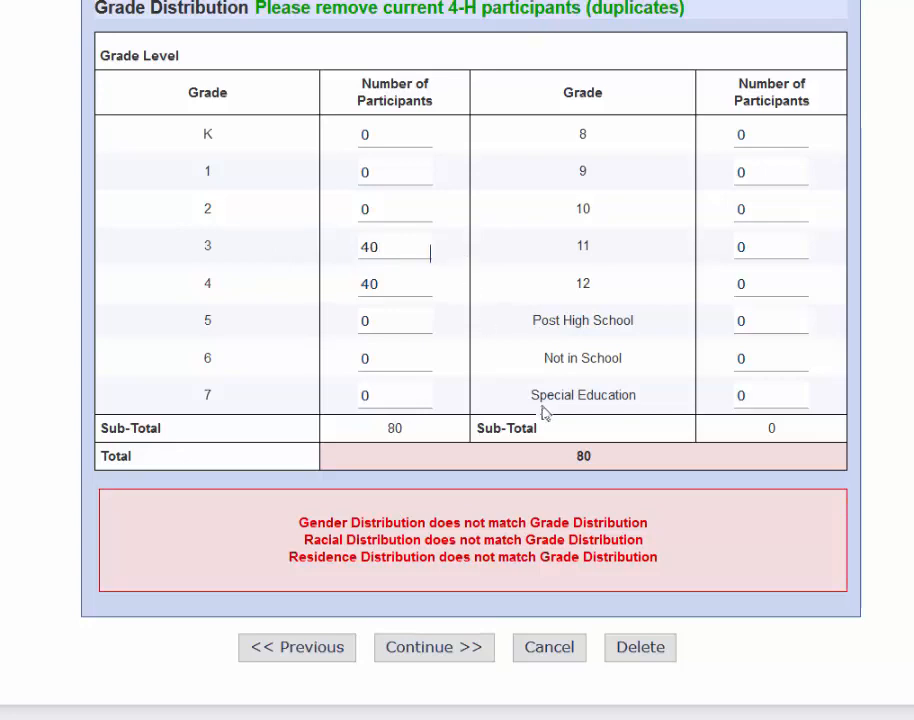
{"action": "double_click", "coordinate": [585, 458]}
{"action": "left_click", "coordinate": [452, 656]}
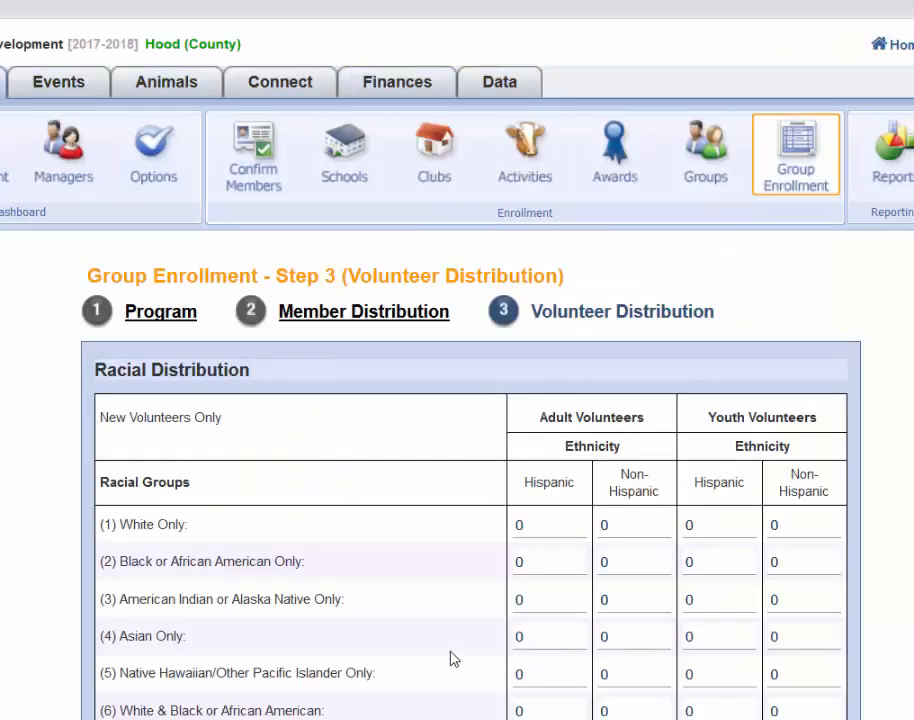
Set the White Only counts to 1 non-Hispanic adult volunteer and 1 Hispanic youth volunteer.
{"action": "scroll", "coordinate": [377, 502], "scroll_direction": "down", "scroll_amount": 3}
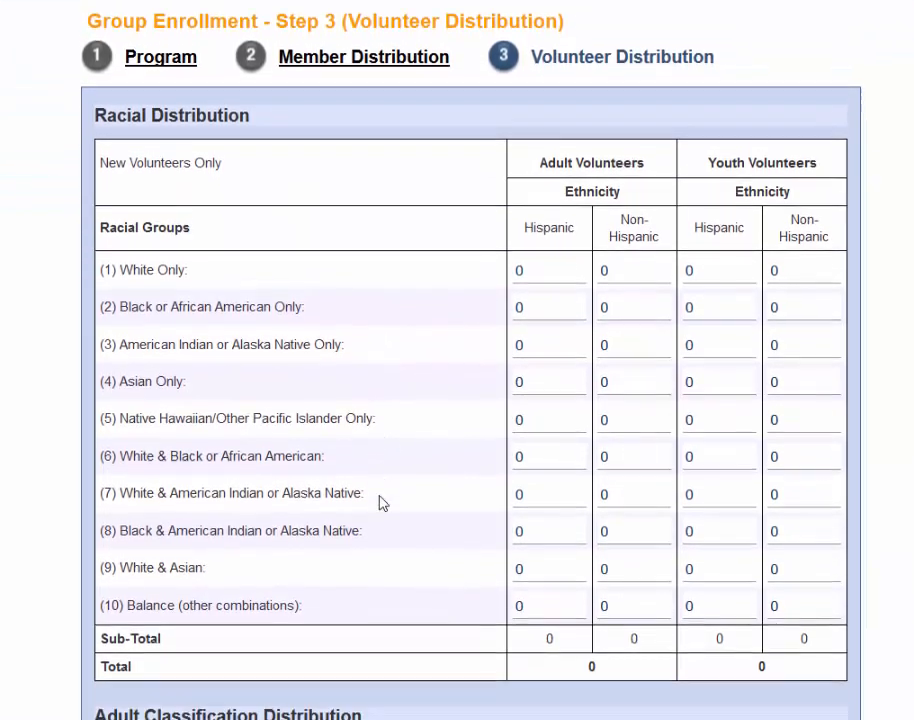
{"action": "left_click_drag", "start_coordinate": [716, 42], "coordinate": [537, 55]}
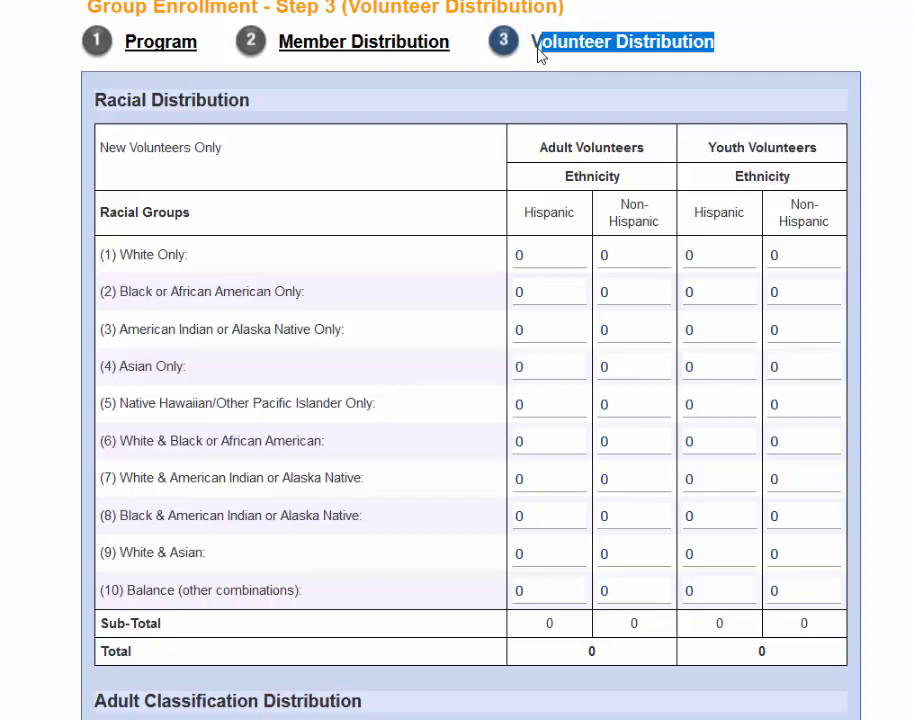
{"action": "left_click_drag", "start_coordinate": [548, 150], "coordinate": [649, 161]}
{"action": "left_click", "coordinate": [722, 155]}
{"action": "left_click_drag", "start_coordinate": [722, 152], "coordinate": [838, 157]}
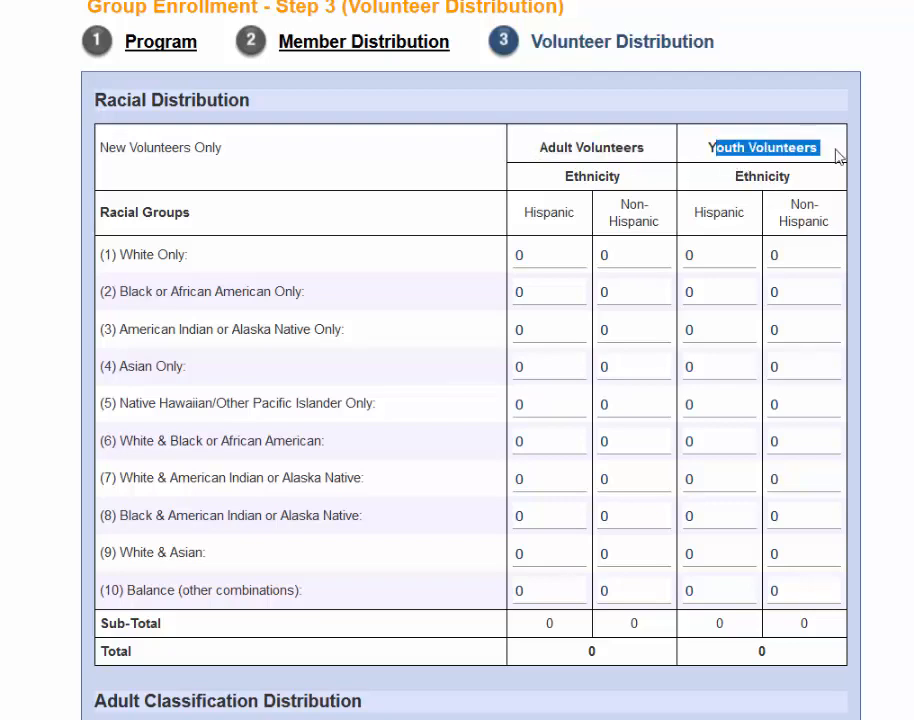
{"action": "left_click", "coordinate": [835, 151]}
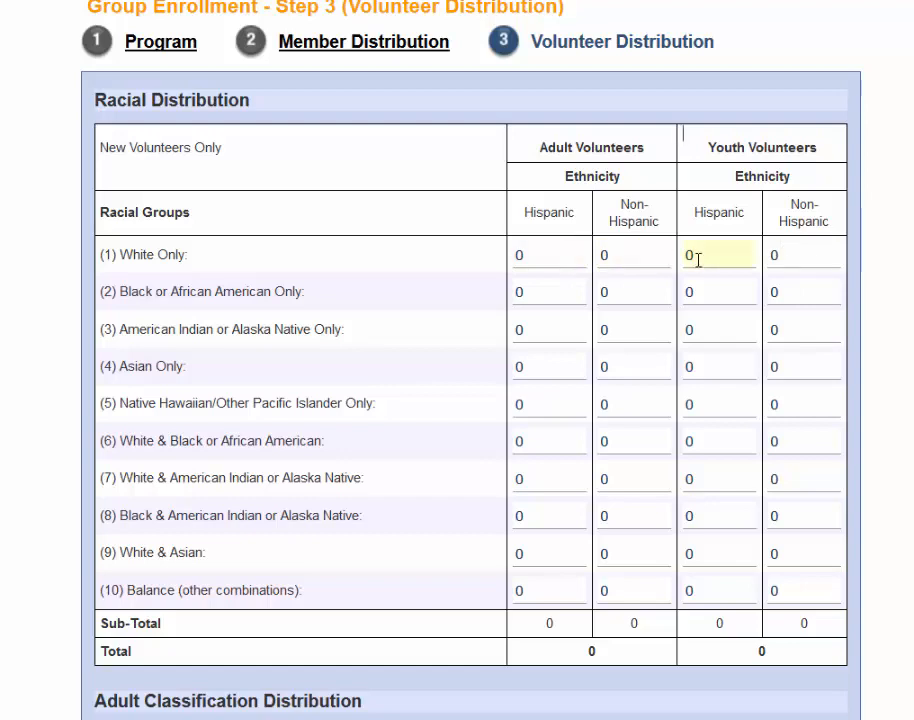
{"action": "left_click", "coordinate": [630, 255]}
{"action": "double_click", "coordinate": [630, 255]}
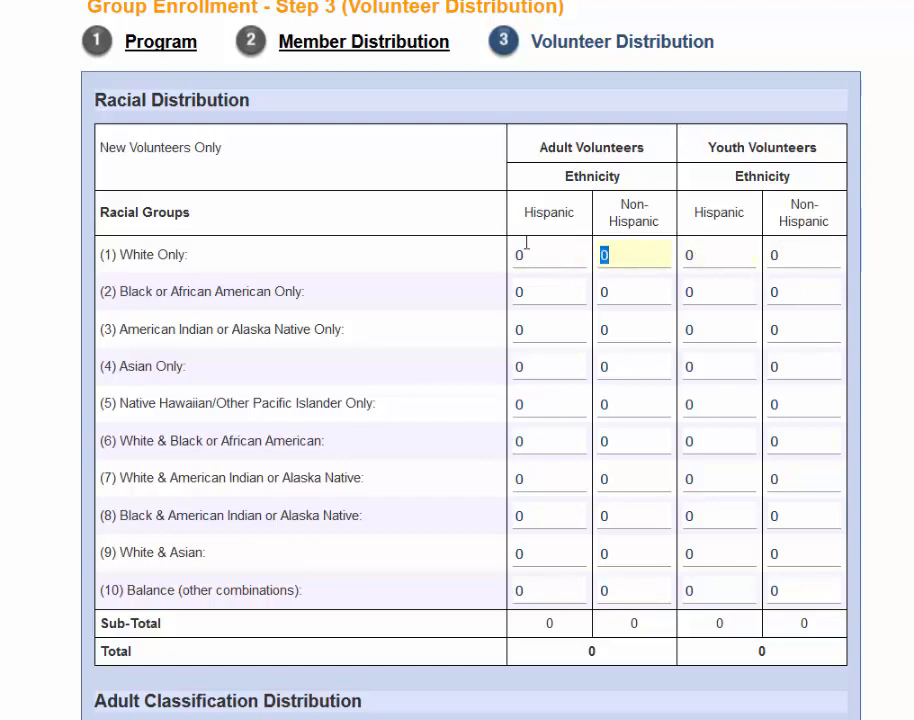
{"action": "type", "text": "1"}
{"action": "left_click", "coordinate": [704, 254]}
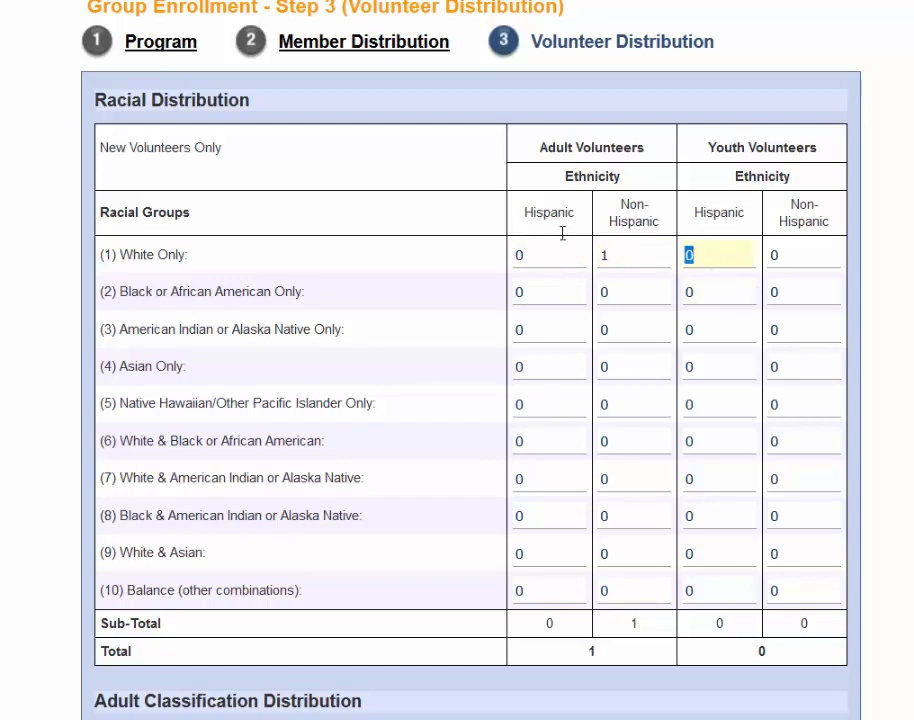
{"action": "type", "text": "1"}
{"action": "left_click", "coordinate": [444, 177]}
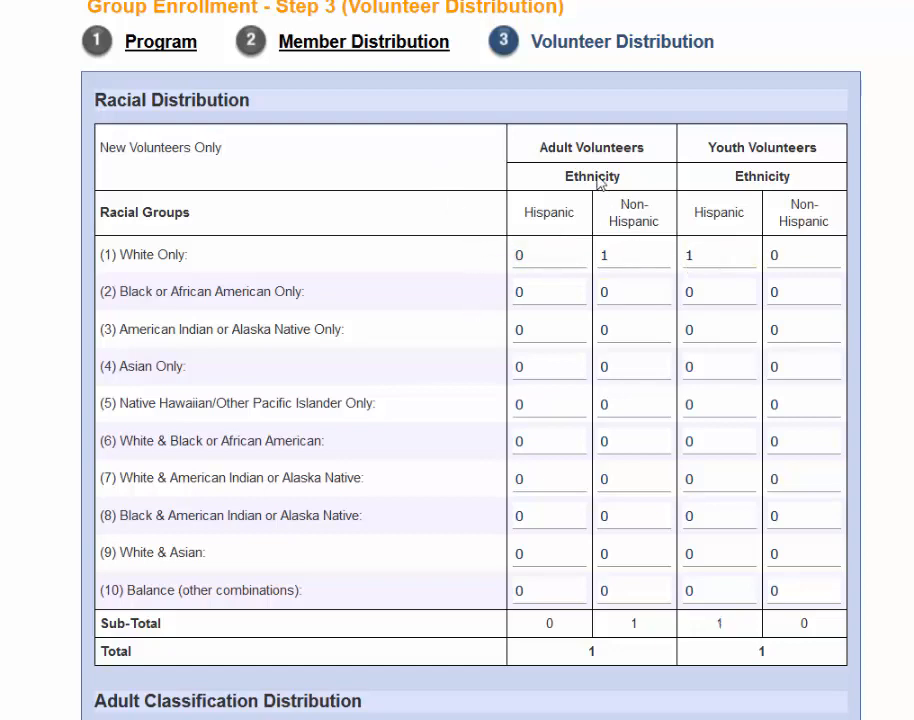
Set the direct volunteer classification to 1 female adult and 1 male youth.
{"action": "scroll", "coordinate": [516, 198], "scroll_direction": "down", "scroll_amount": 4}
{"action": "scroll", "coordinate": [511, 199], "scroll_direction": "down", "scroll_amount": 2}
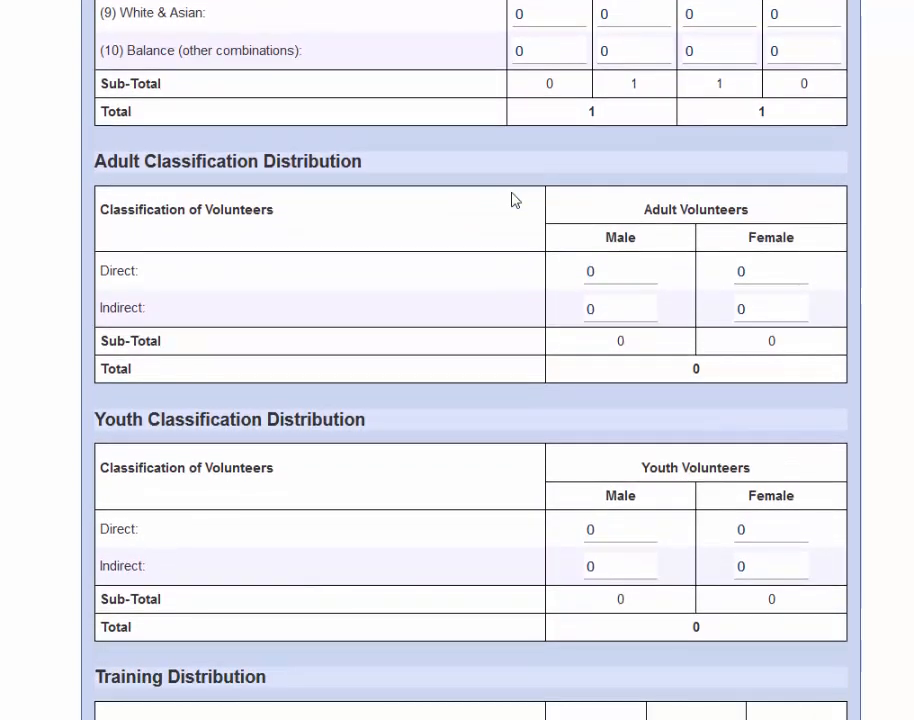
{"action": "left_click", "coordinate": [596, 304]}
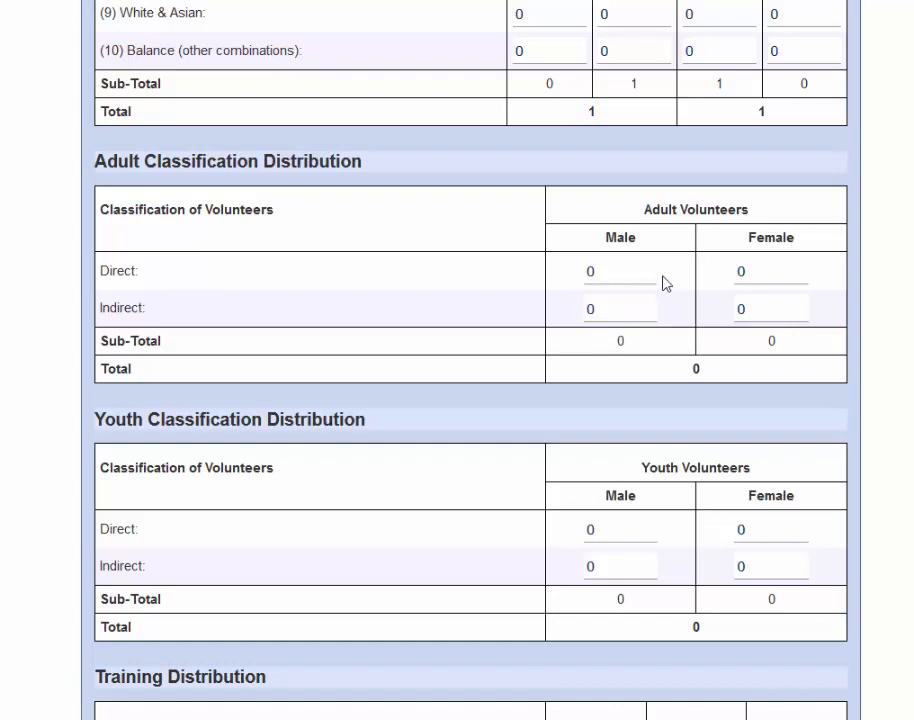
{"action": "left_click", "coordinate": [790, 277]}
{"action": "type", "text": "1"}
{"action": "left_click", "coordinate": [645, 533]}
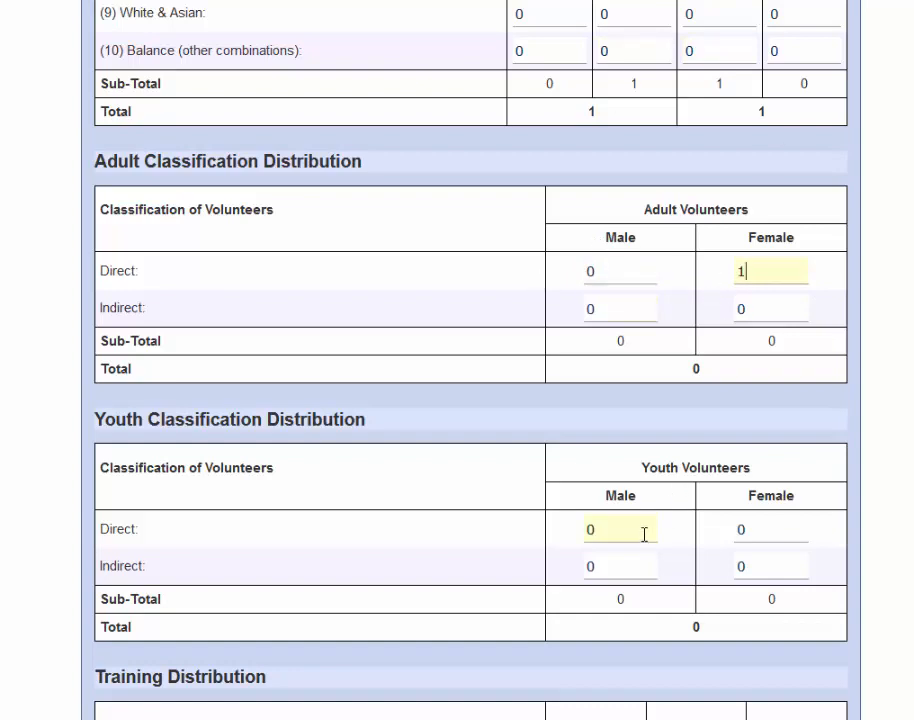
{"action": "type", "text": "1"}
{"action": "left_click", "coordinate": [495, 490]}
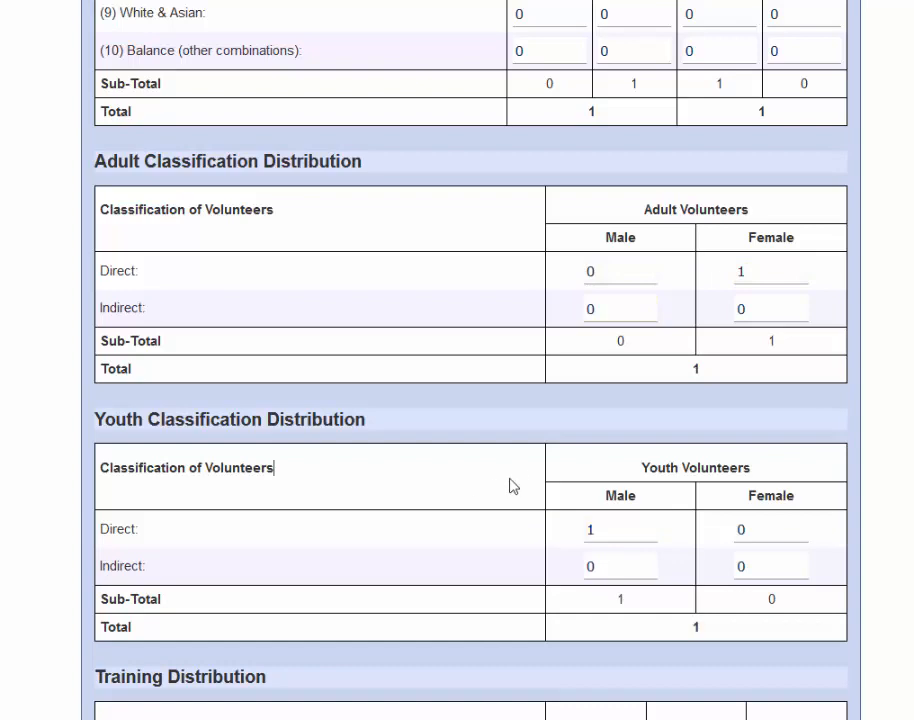
Set the volunteers trained in Other topics to 1 youth and 1 adult, and mark the form for submission.
{"action": "scroll", "coordinate": [432, 496], "scroll_direction": "down", "scroll_amount": 3}
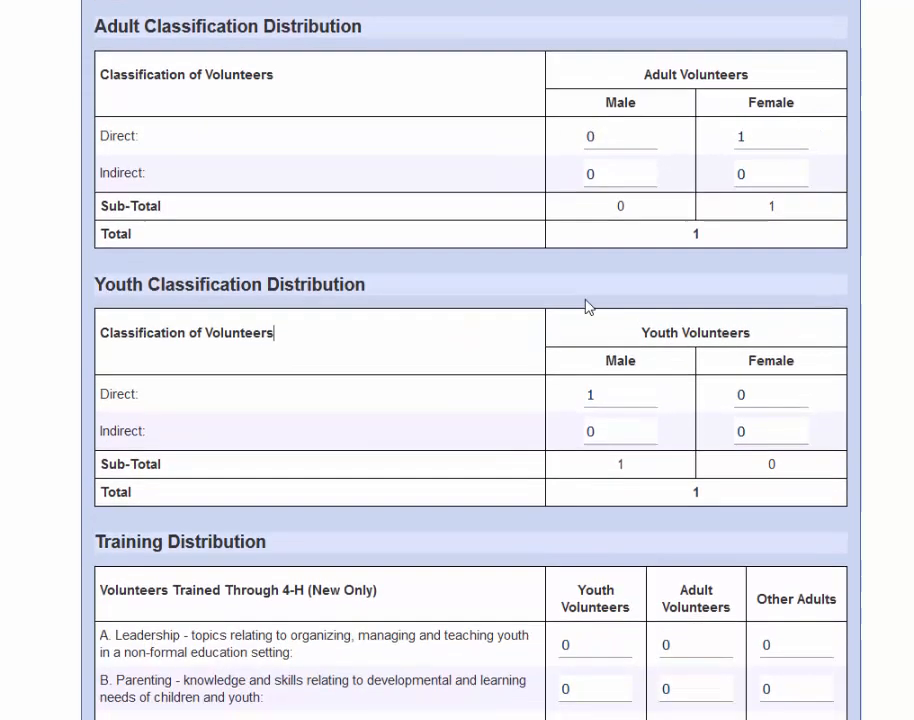
{"action": "scroll", "coordinate": [718, 506], "scroll_direction": "down", "scroll_amount": 4}
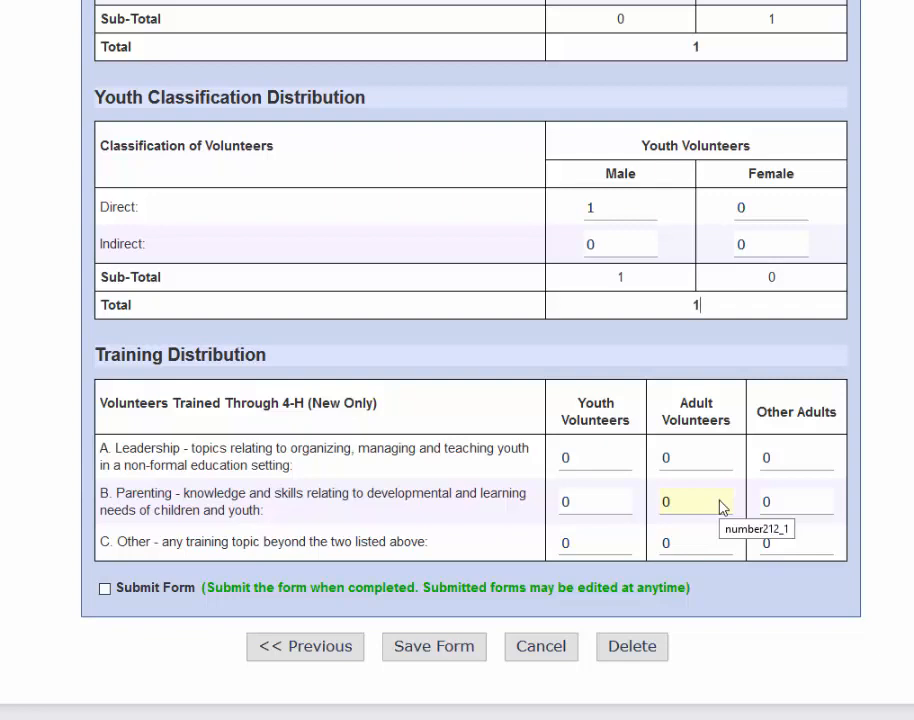
{"action": "double_click", "coordinate": [150, 450]}
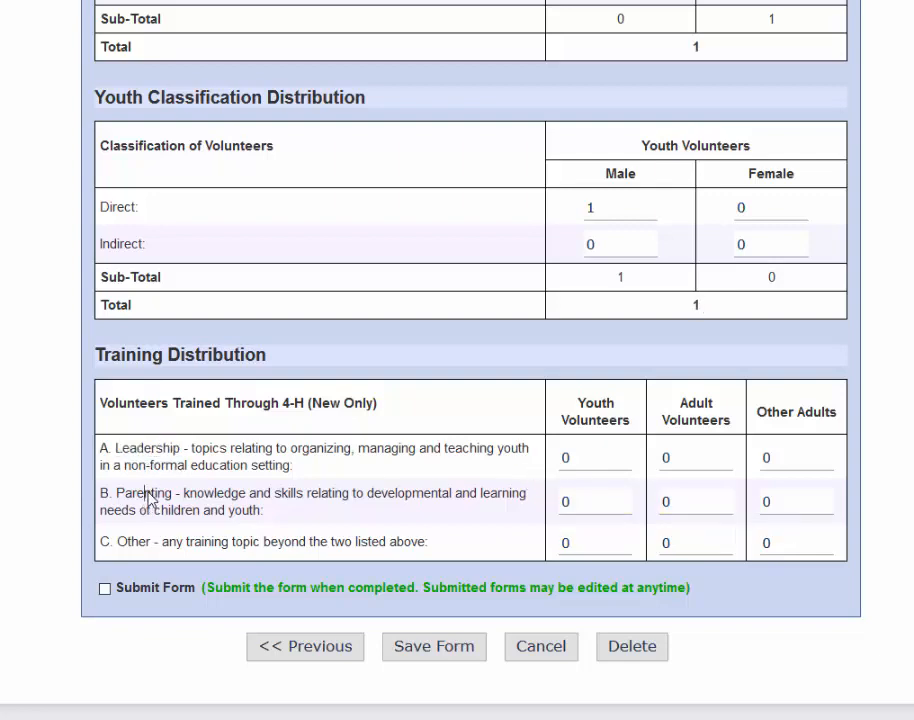
{"action": "double_click", "coordinate": [146, 495]}
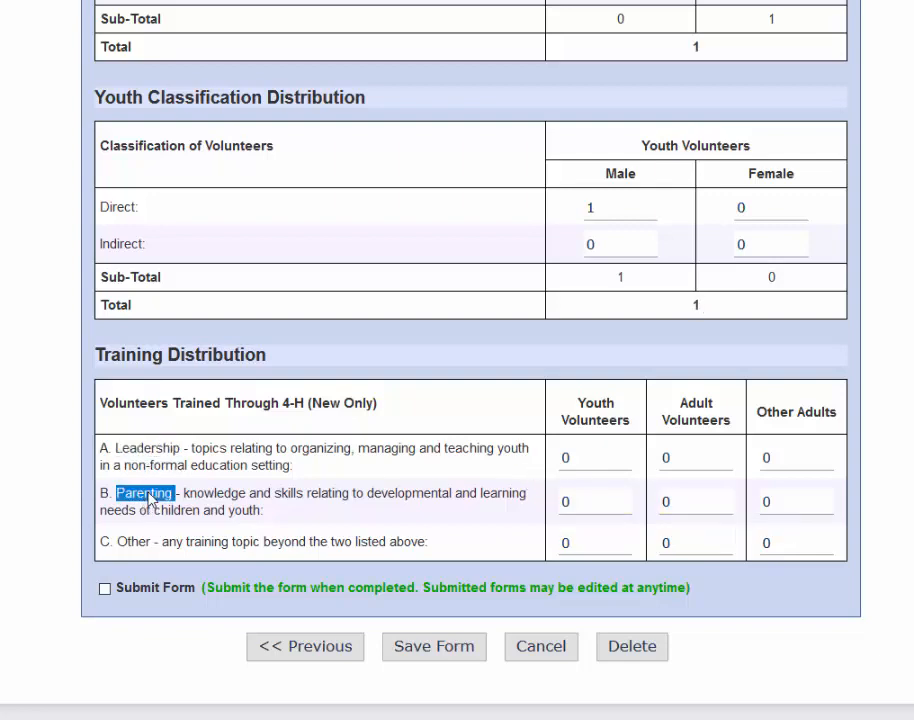
{"action": "double_click", "coordinate": [131, 544]}
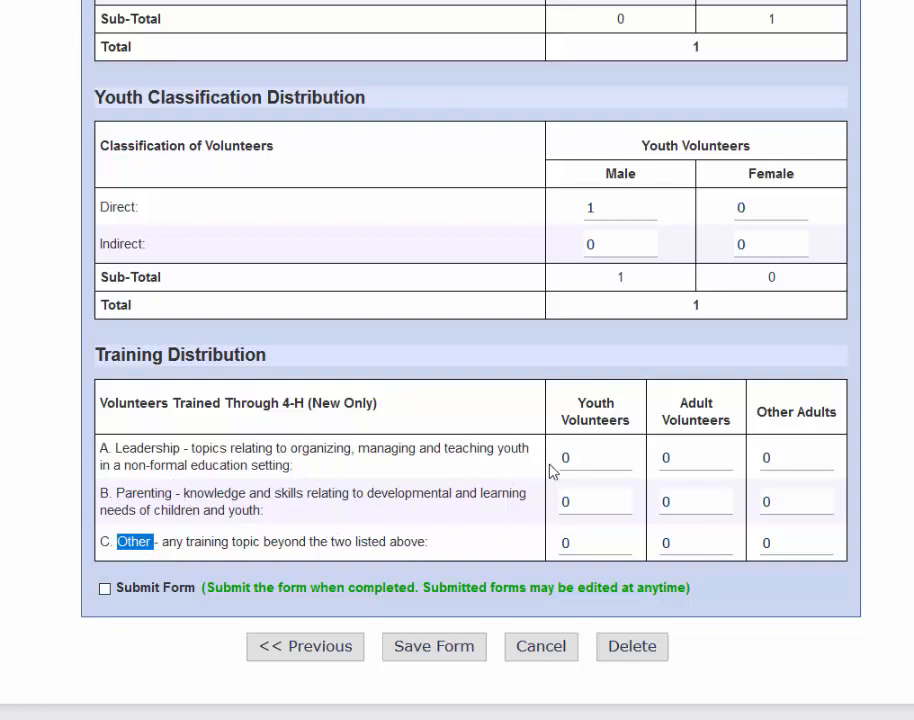
{"action": "left_click", "coordinate": [600, 540]}
{"action": "left_click_drag", "start_coordinate": [600, 540], "coordinate": [537, 549]}
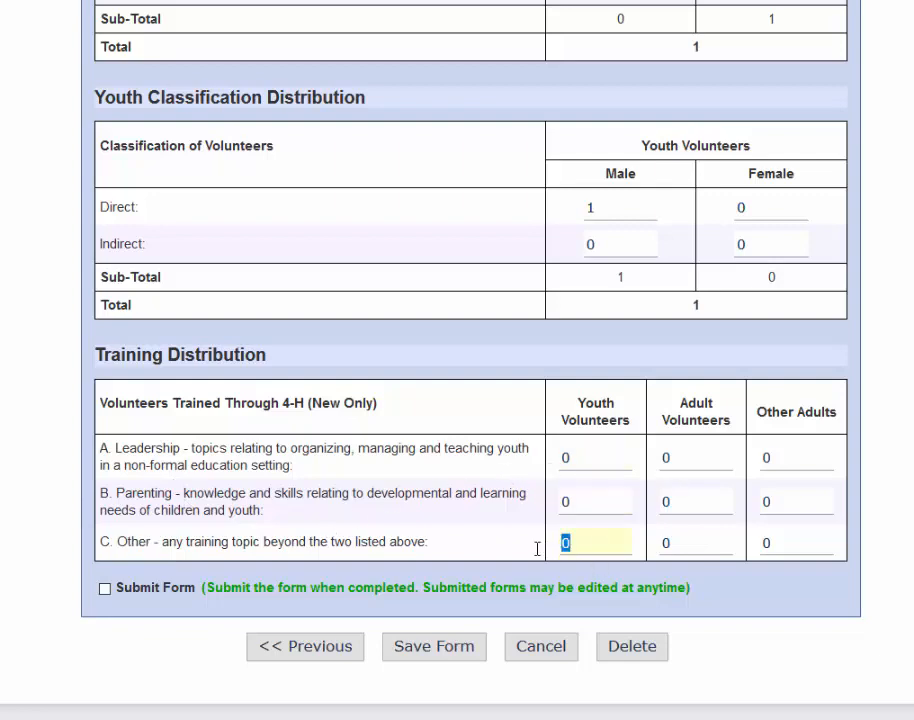
{"action": "type", "text": "1"}
{"action": "key", "text": "Tab"}
{"action": "type", "text": "1"}
{"action": "left_click", "coordinate": [104, 588]}
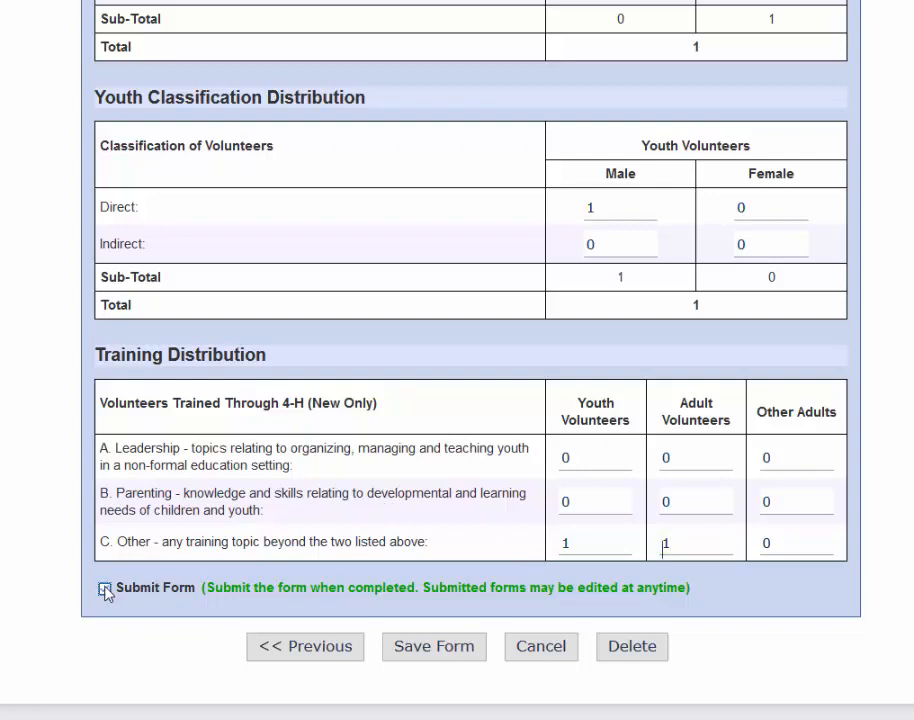
Save the completed form and filter the group enrollment list to the Current 4-H Year.
{"action": "left_click", "coordinate": [435, 648]}
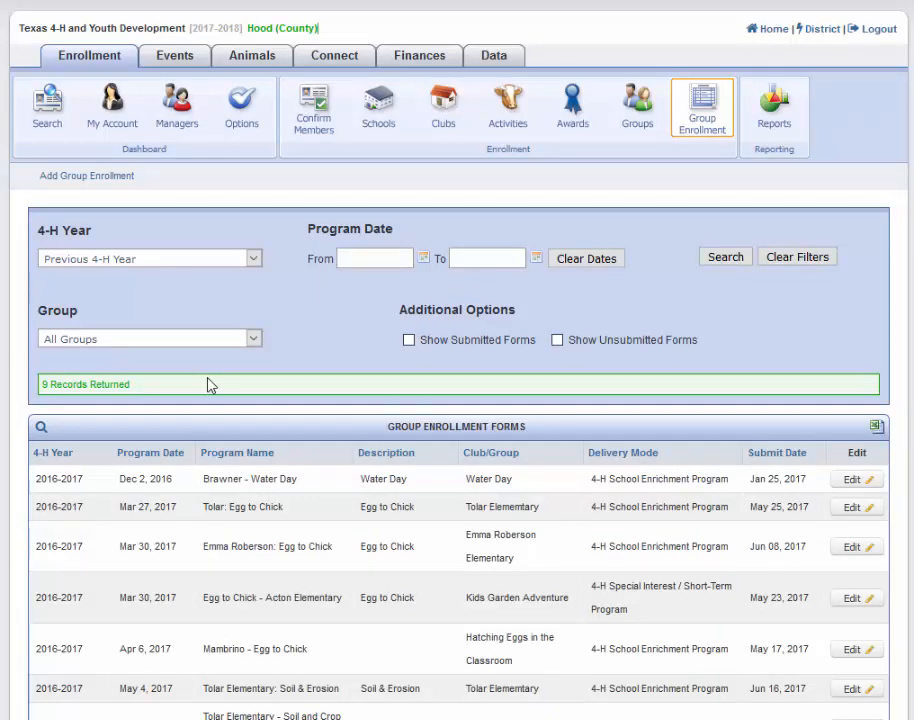
{"action": "left_click", "coordinate": [200, 260]}
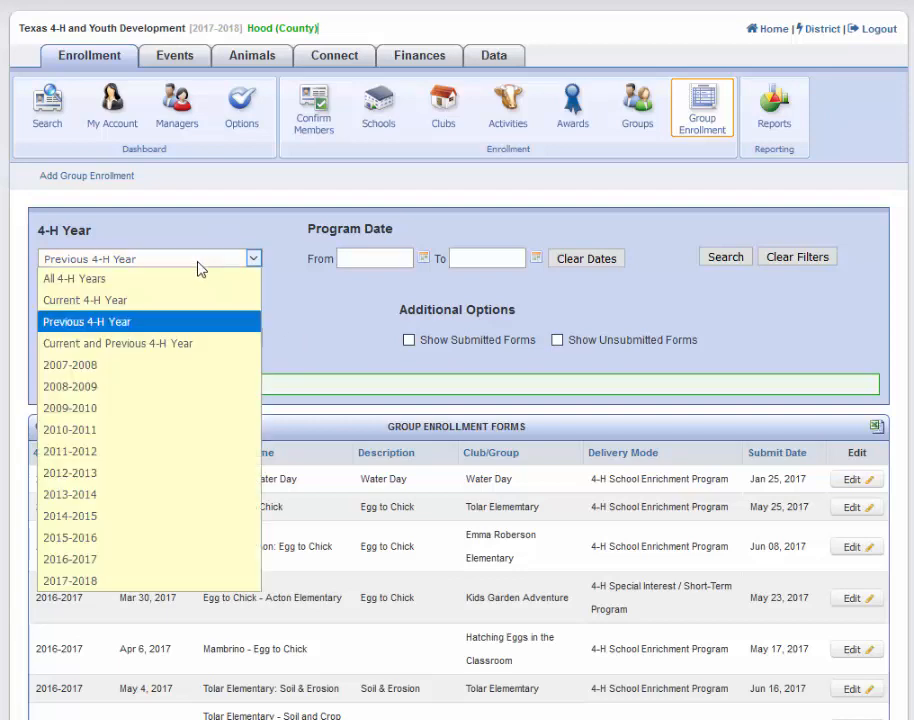
{"action": "left_click", "coordinate": [192, 288]}
{"action": "left_click", "coordinate": [212, 261]}
{"action": "left_click", "coordinate": [184, 301]}
{"action": "left_click", "coordinate": [741, 257]}
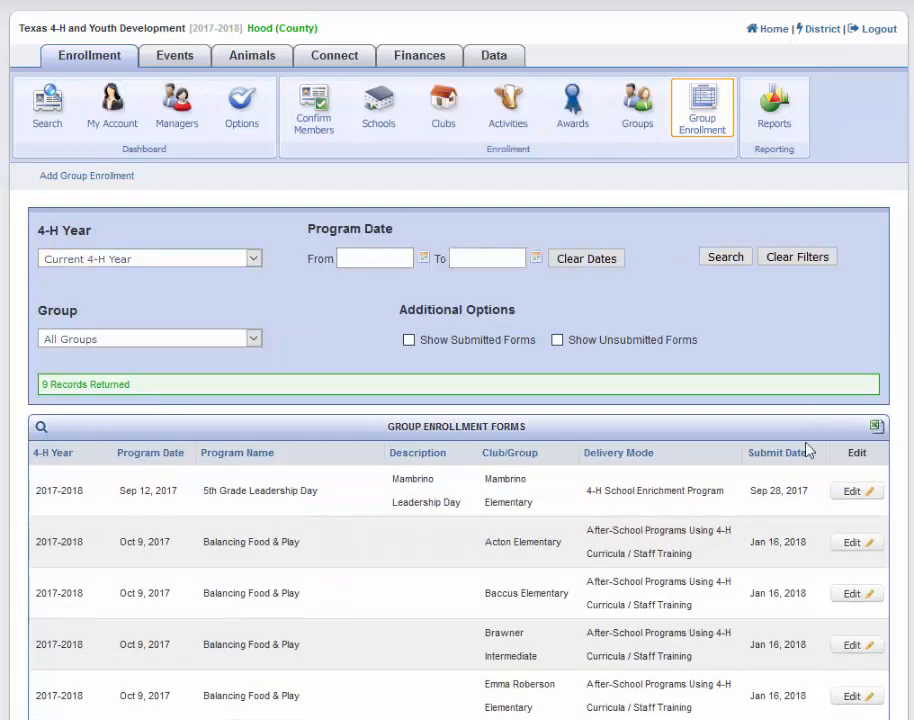
Open the "Test - Balance Your Day with Food and Play - Smith Elementary School" enrollment and switch its program details to editing.
{"action": "scroll", "coordinate": [776, 440], "scroll_direction": "down", "scroll_amount": 3}
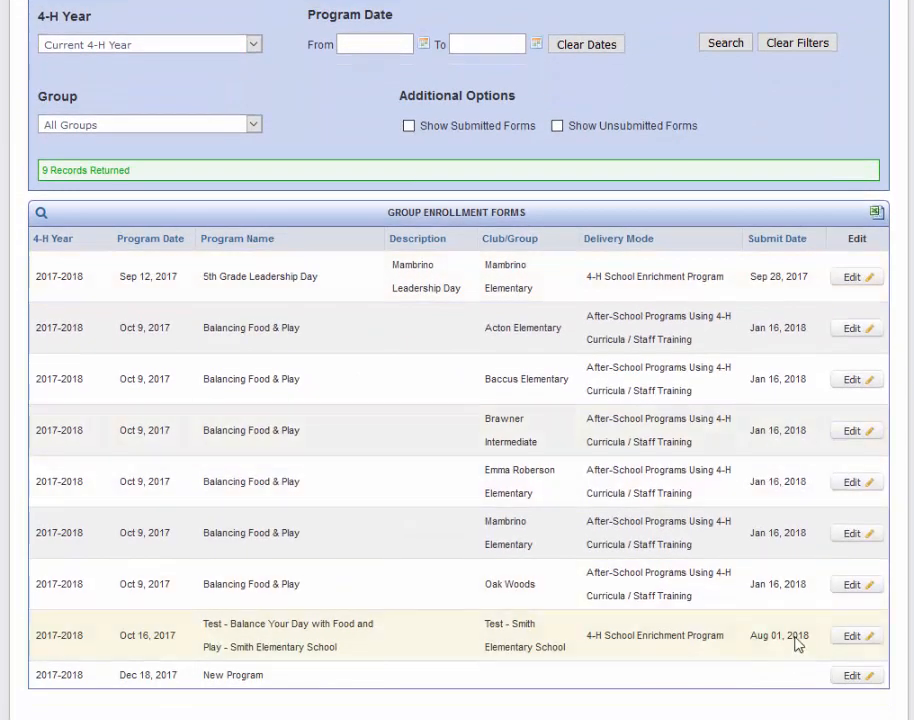
{"action": "triple_click", "coordinate": [755, 640]}
{"action": "left_click", "coordinate": [857, 637]}
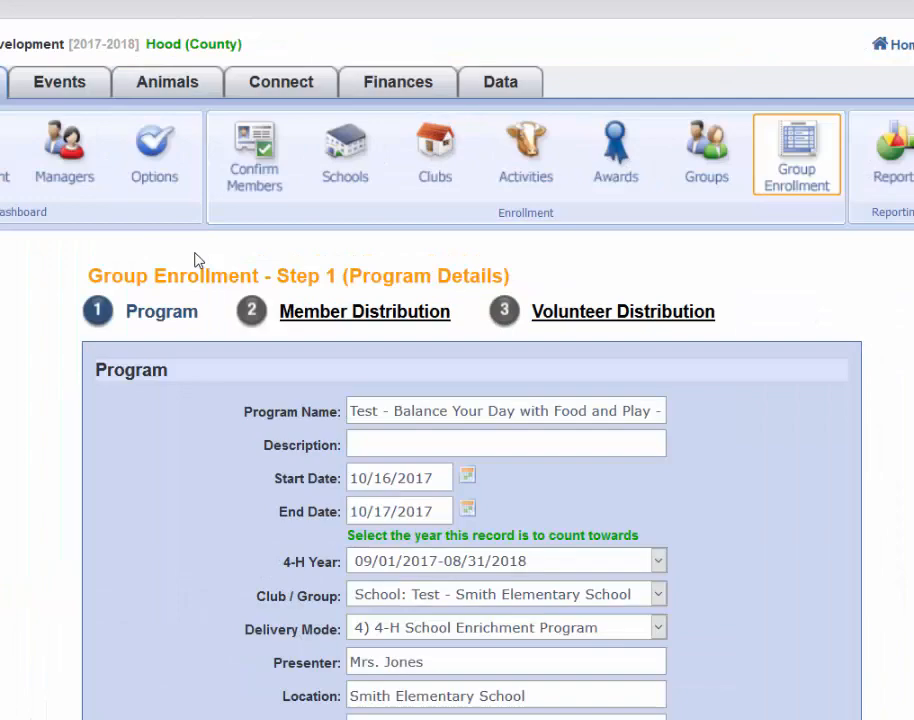
{"action": "scroll", "coordinate": [197, 260], "scroll_direction": "down", "scroll_amount": 4}
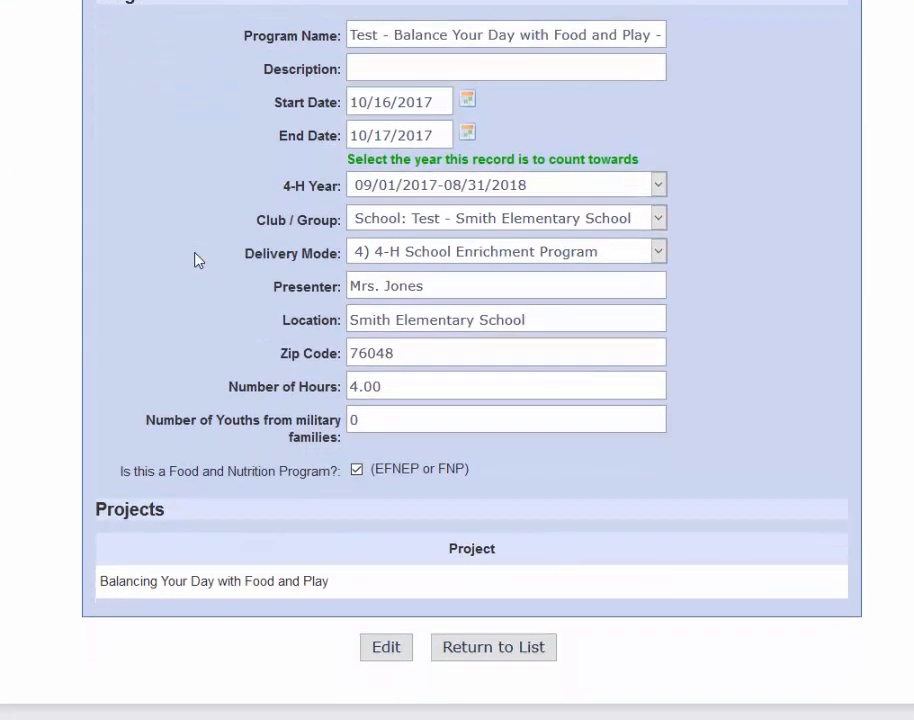
{"action": "left_click", "coordinate": [387, 648]}
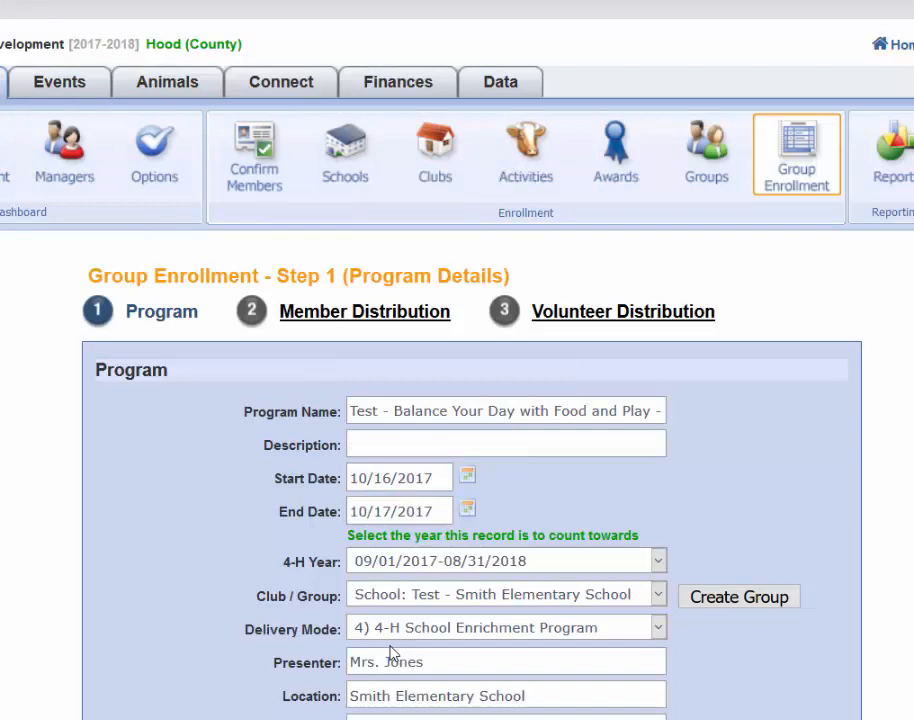
Add the Science of Agriculture (Curriculum) project to the enrollment's projects.
{"action": "scroll", "coordinate": [428, 565], "scroll_direction": "down", "scroll_amount": 2}
{"action": "scroll", "coordinate": [431, 559], "scroll_direction": "down", "scroll_amount": 2}
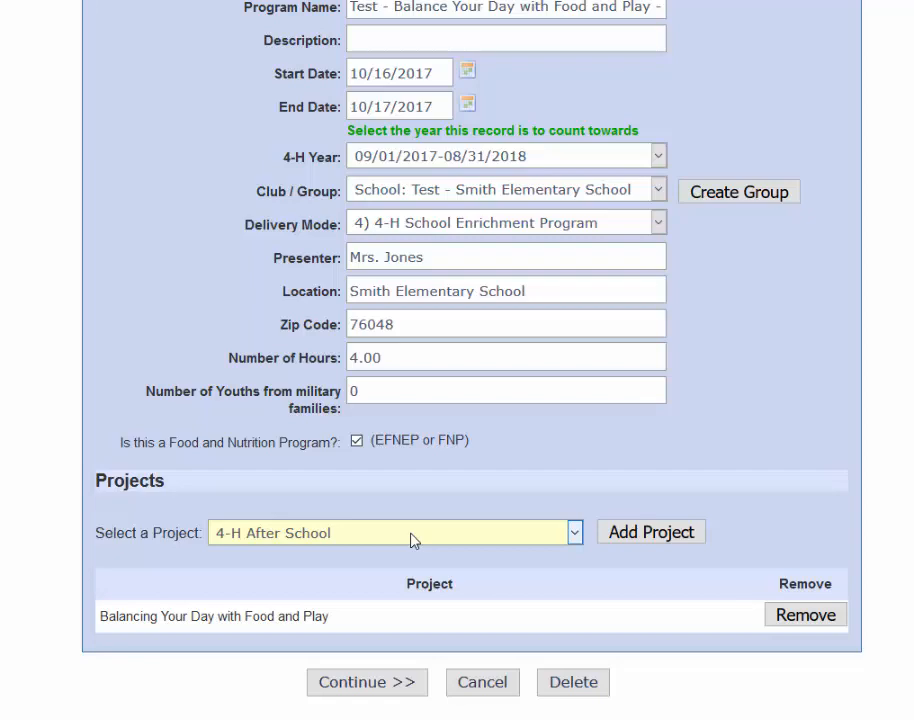
{"action": "left_click", "coordinate": [413, 540]}
{"action": "scroll", "coordinate": [392, 237], "scroll_direction": "down", "scroll_amount": 4}
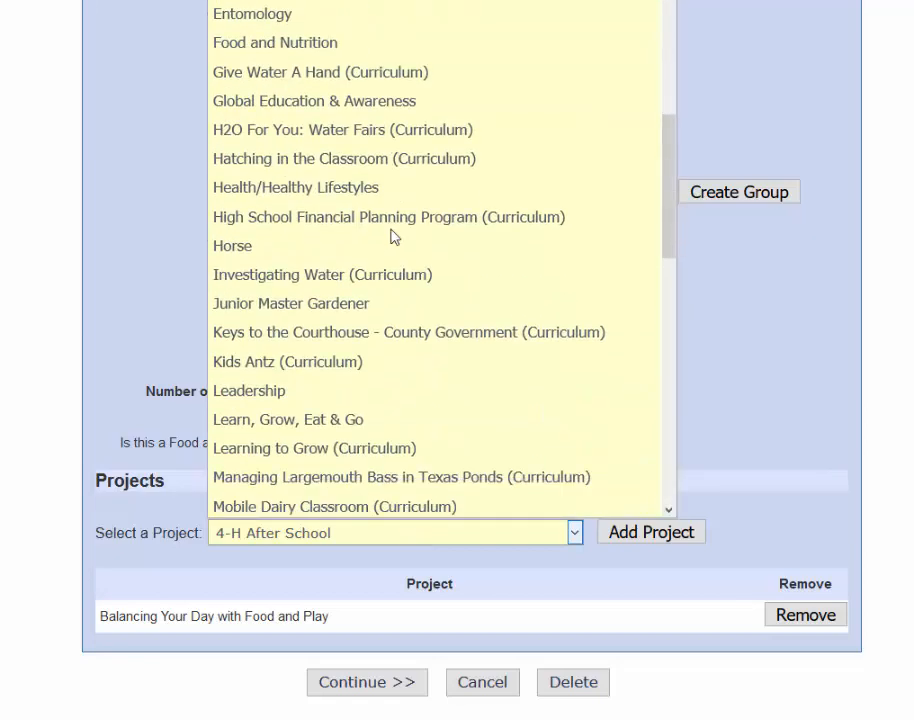
{"action": "scroll", "coordinate": [392, 237], "scroll_direction": "down", "scroll_amount": 5}
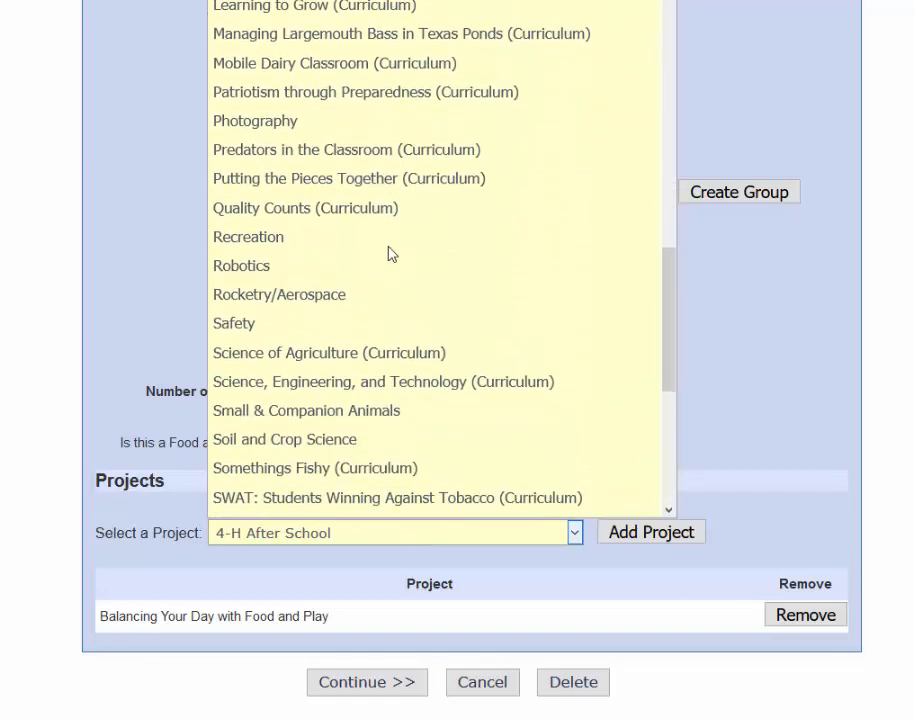
{"action": "left_click", "coordinate": [377, 340]}
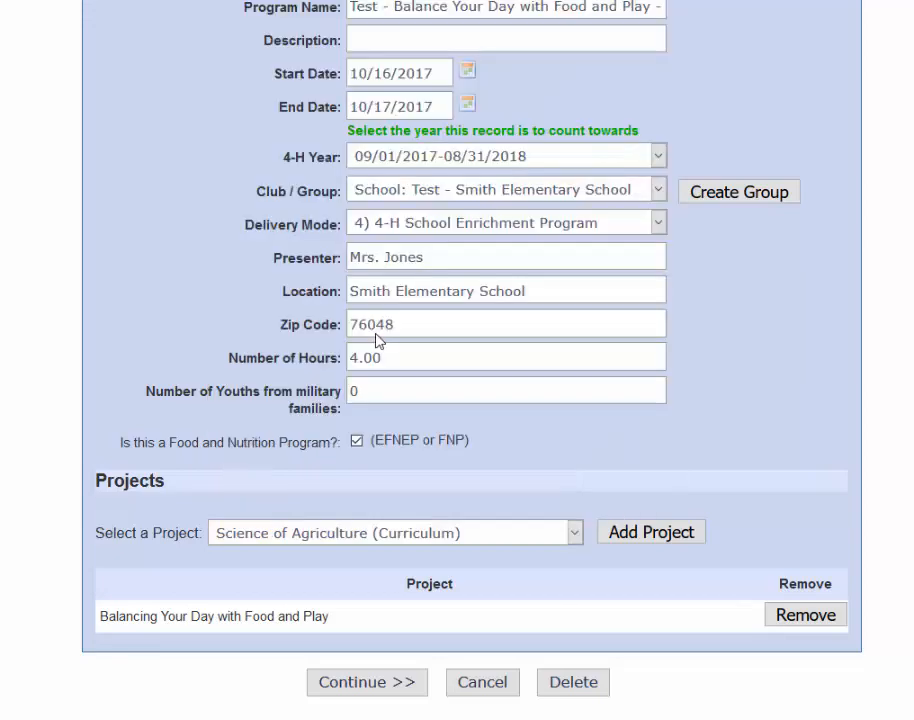
{"action": "left_click", "coordinate": [675, 535]}
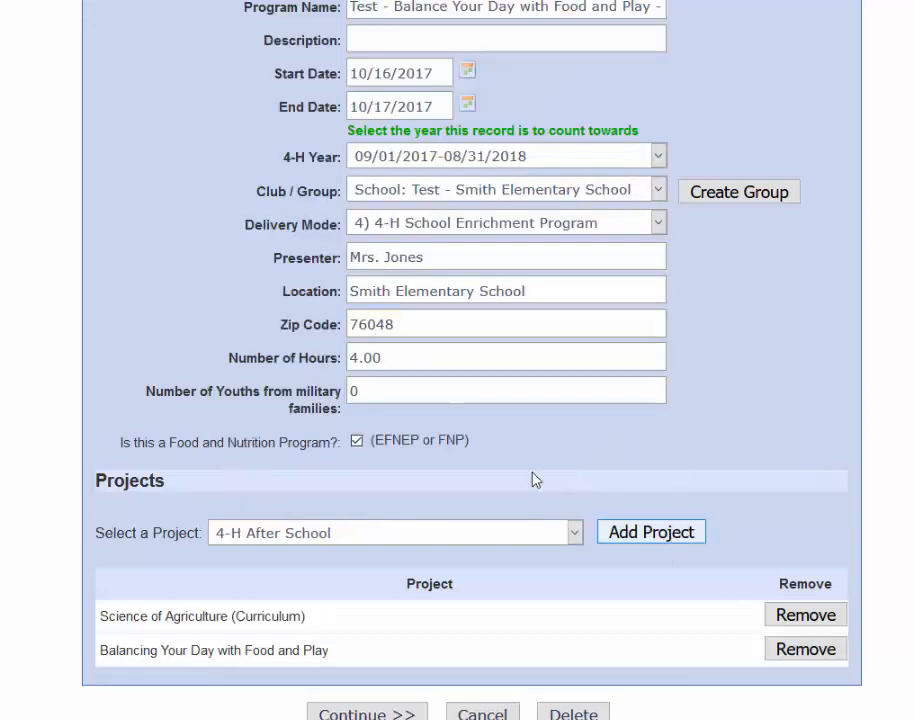
Continue through the program details and member distribution to the volunteer distribution, keeping the participant counts as entered.
{"action": "scroll", "coordinate": [530, 477], "scroll_direction": "down", "scroll_amount": 1}
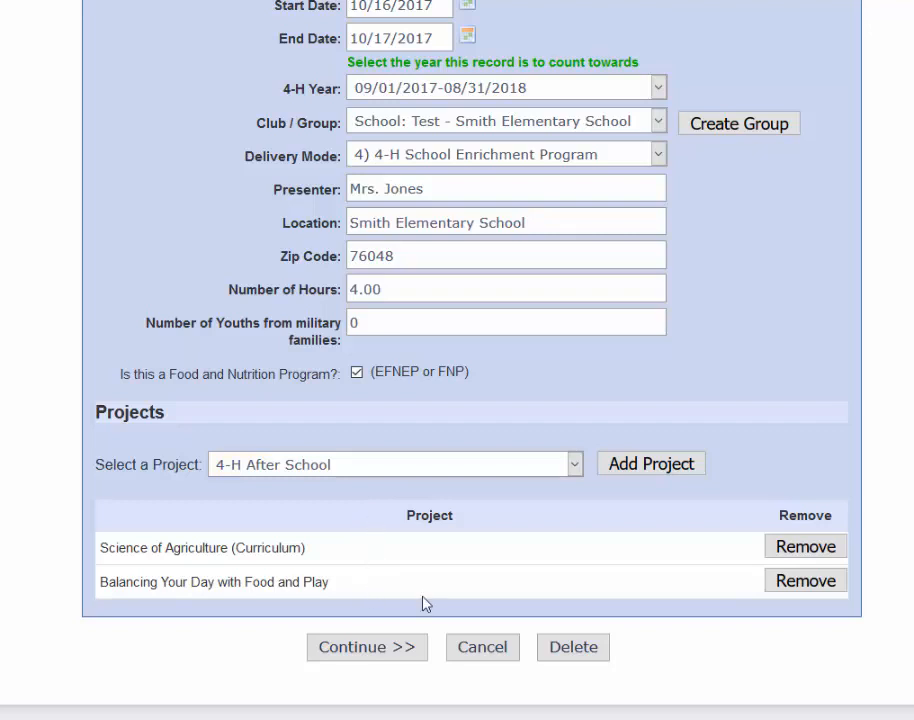
{"action": "left_click", "coordinate": [367, 647]}
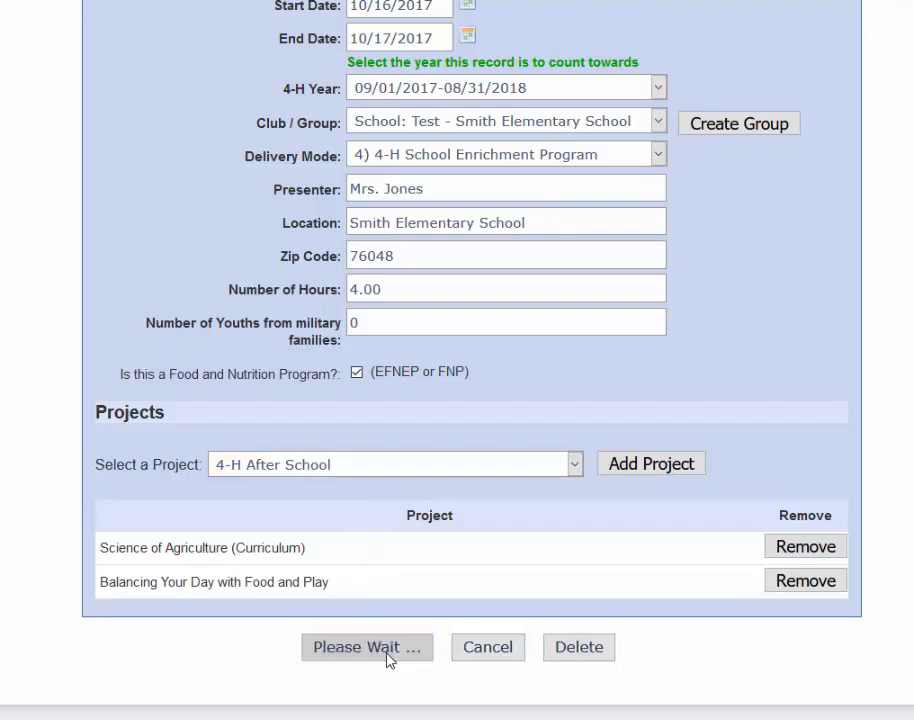
{"action": "scroll", "coordinate": [388, 629], "scroll_direction": "down", "scroll_amount": 7}
{"action": "scroll", "coordinate": [388, 629], "scroll_direction": "down", "scroll_amount": 6}
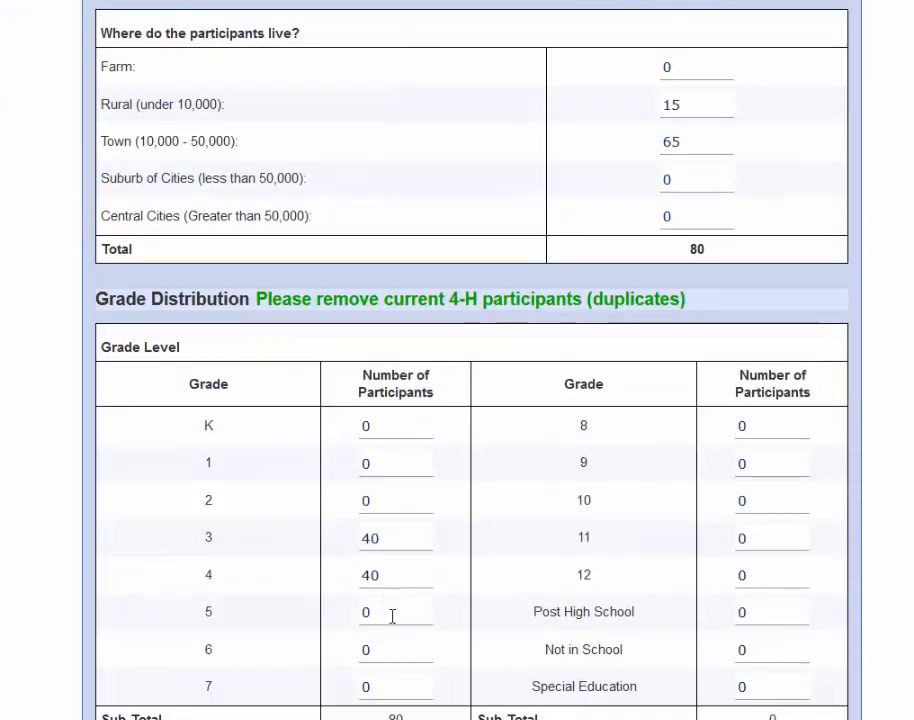
{"action": "left_click", "coordinate": [410, 646]}
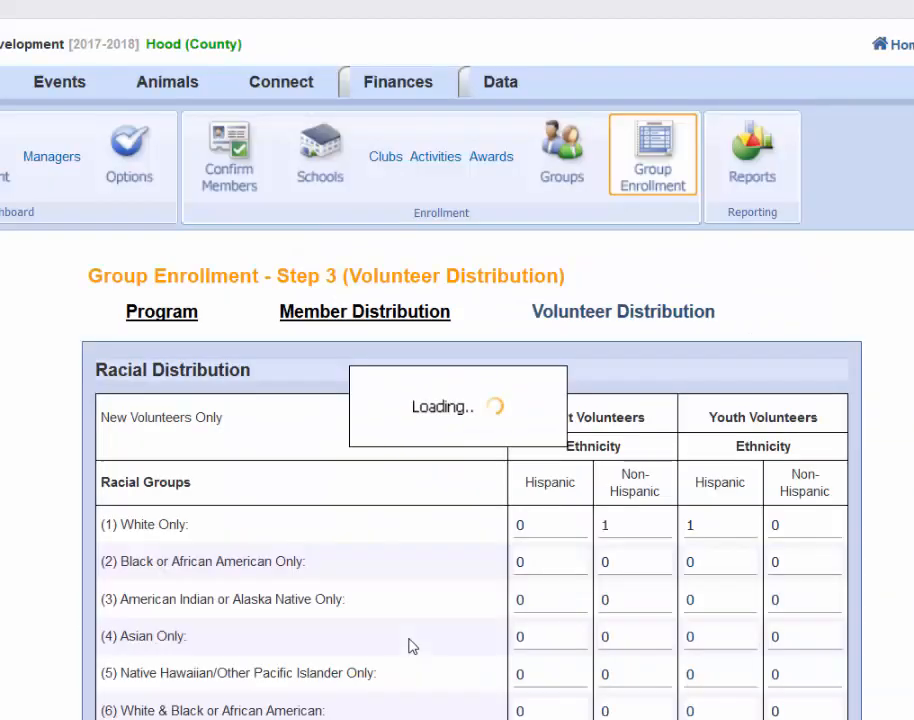
Mark the edited enrollment form for submission and save it.
{"action": "scroll", "coordinate": [341, 543], "scroll_direction": "down", "scroll_amount": 10}
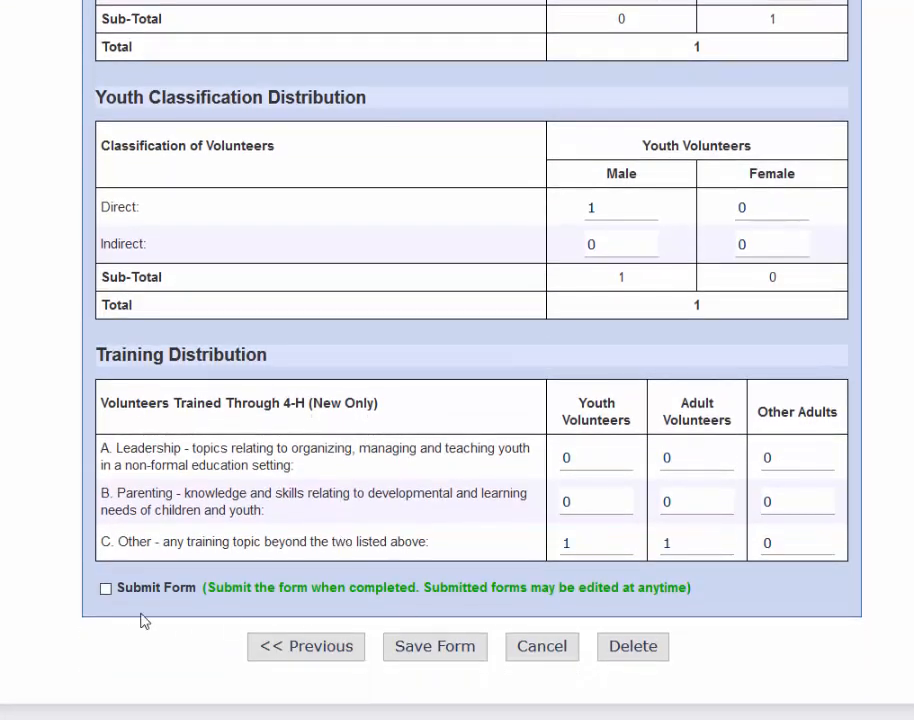
{"action": "left_click", "coordinate": [105, 588]}
{"action": "left_click", "coordinate": [436, 646]}
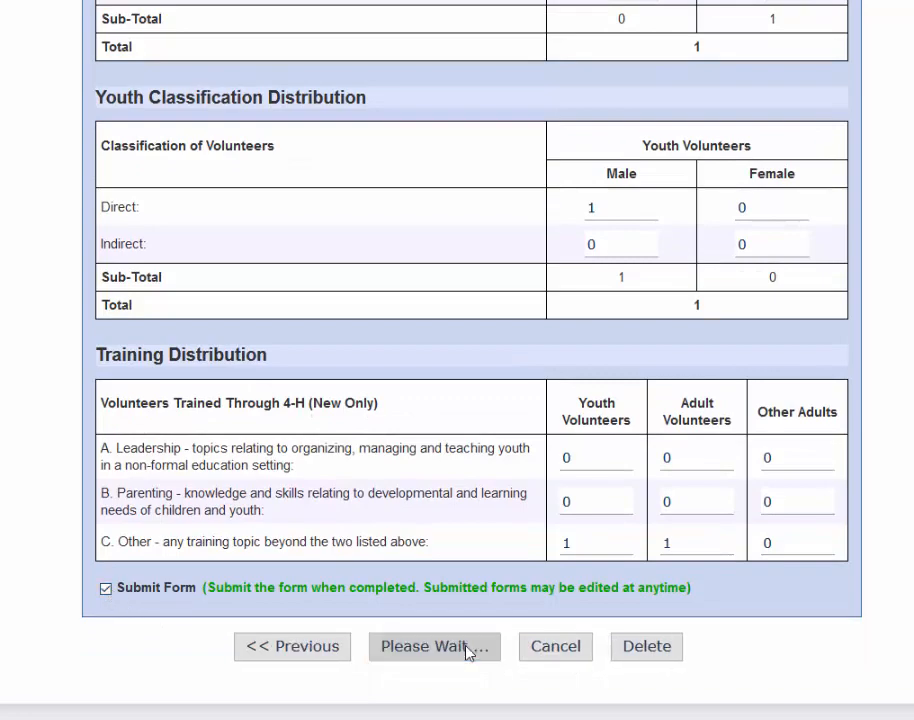
{"action": "scroll", "coordinate": [467, 653], "scroll_direction": "down", "scroll_amount": 2}
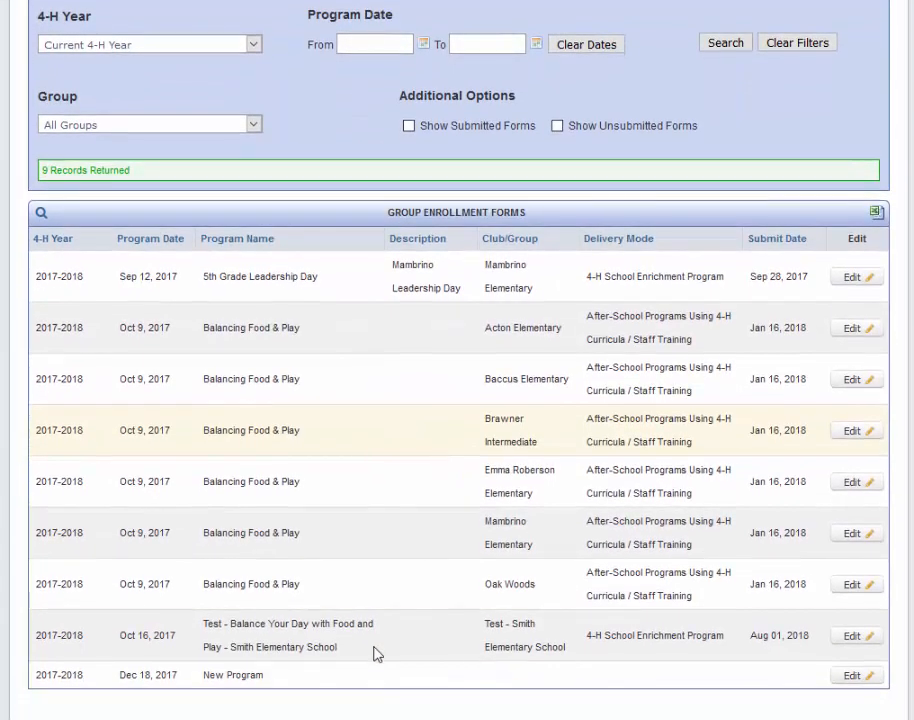